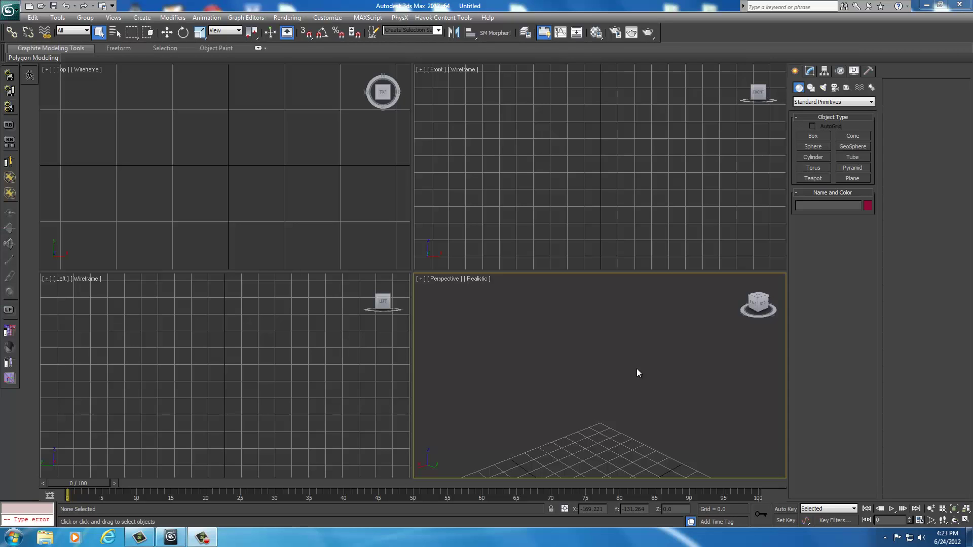
middle_click_drag(627, 418, 639, 324)
scroll(639, 327, "down", 4)
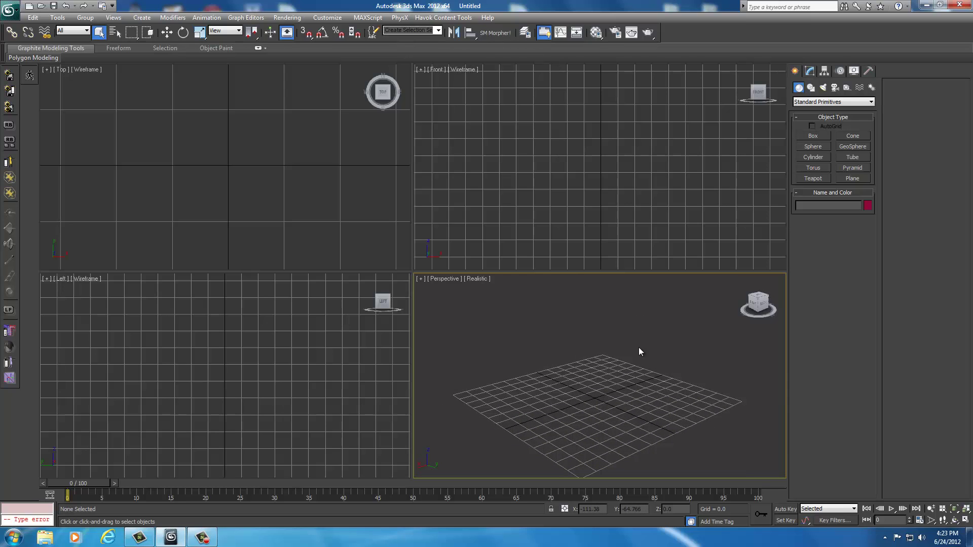
scroll(639, 352, "up", 2)
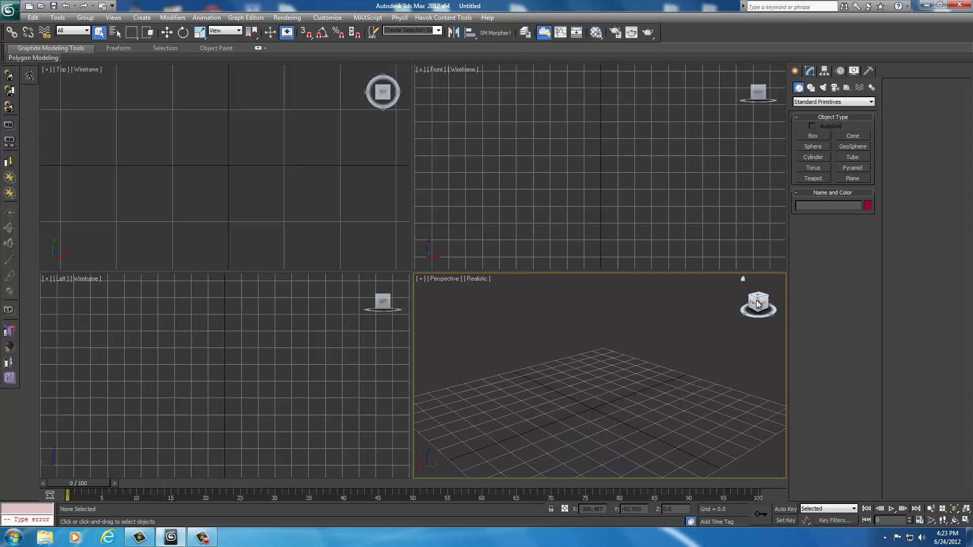
left_click_drag(758, 304, 615, 303)
mouse_move(615, 386)
middle_mouse_down()
mouse_move(615, 353)
mouse_move(615, 379)
middle_mouse_up()
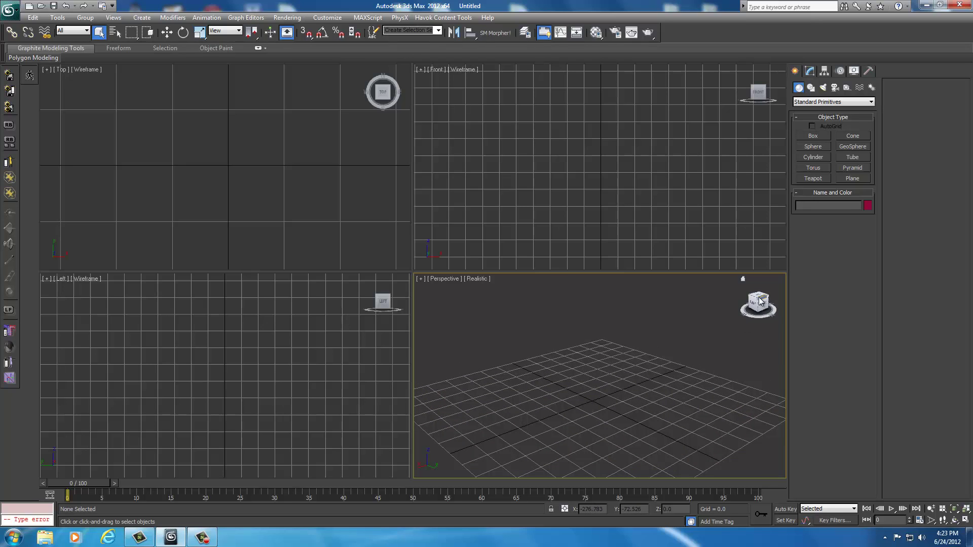
left_click_drag(760, 301, 565, 300)
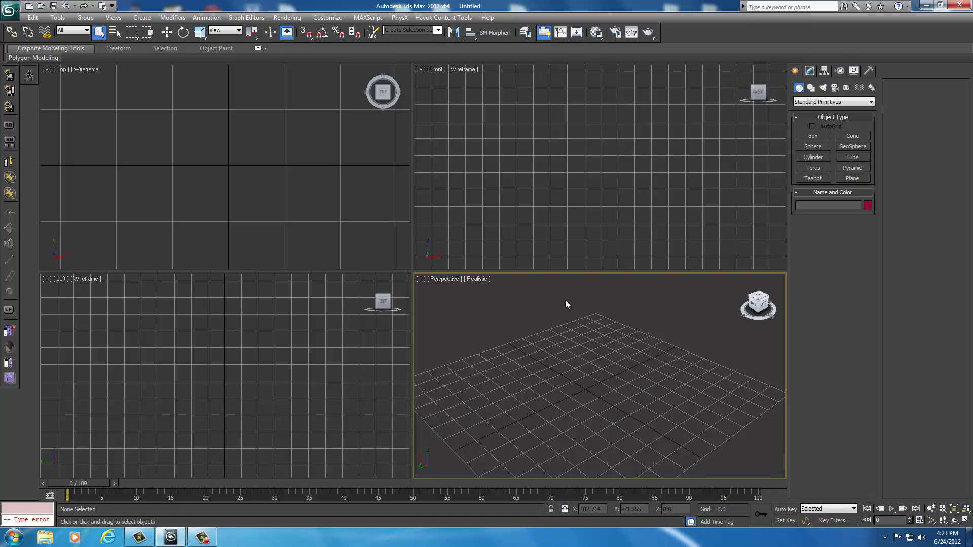
left_click_drag(565, 301, 708, 303)
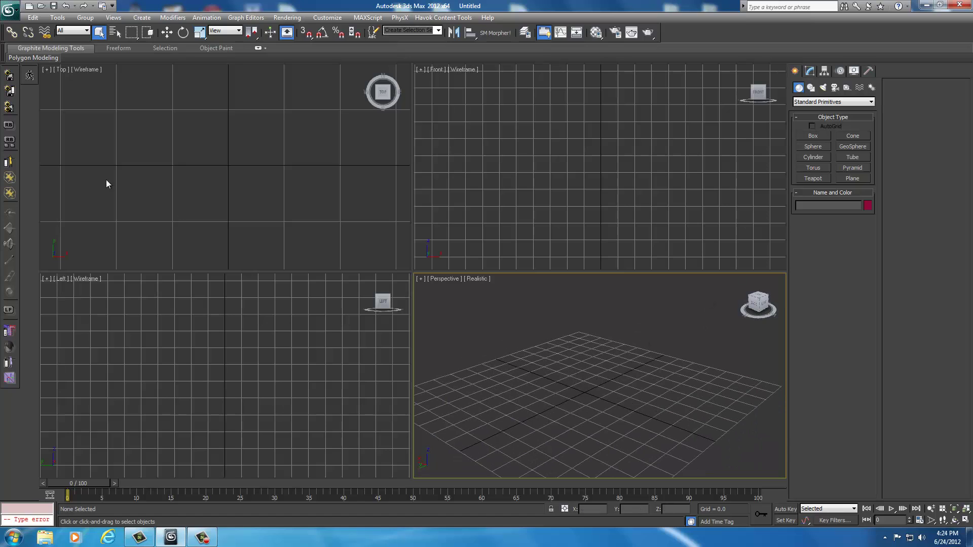
Import the cuirasslight_0 NIF from the data/meshes/armor/hide/f/Test3 folder, using the Skyrim settings with Import Skeleton enabled
left_click(11, 11)
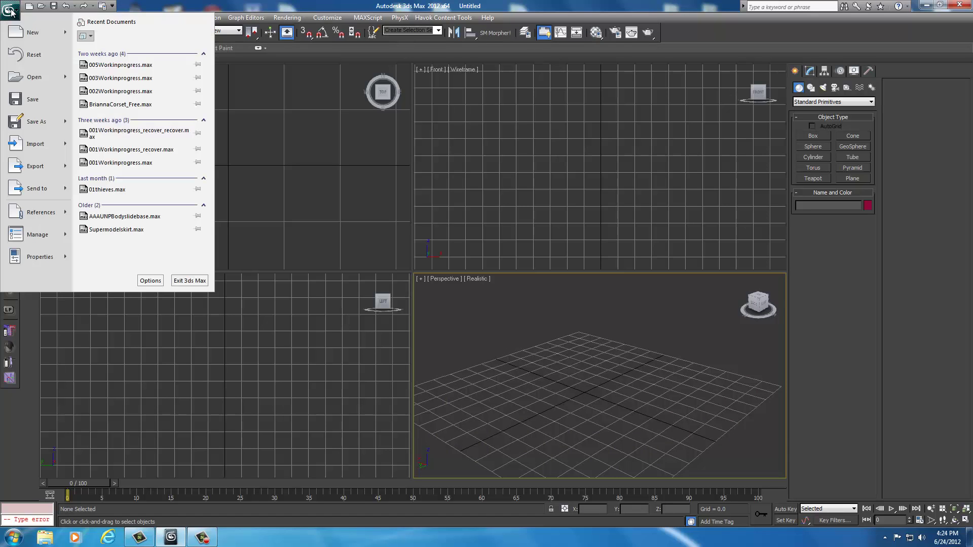
left_click(31, 144)
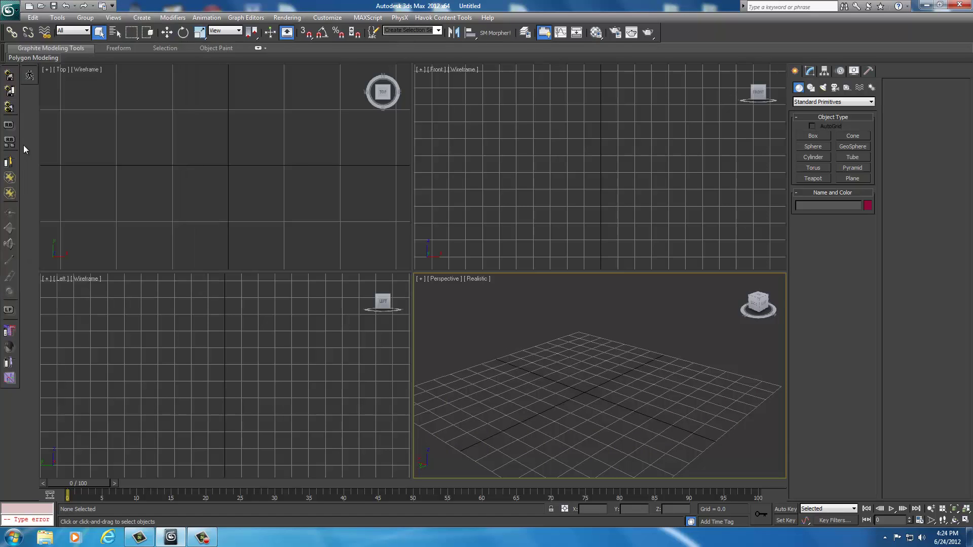
left_click(139, 24)
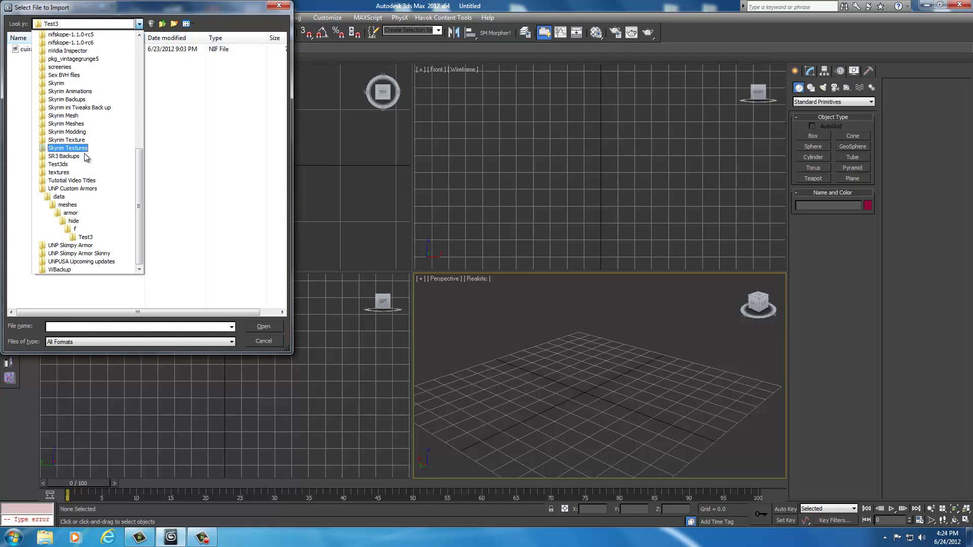
left_click(85, 197)
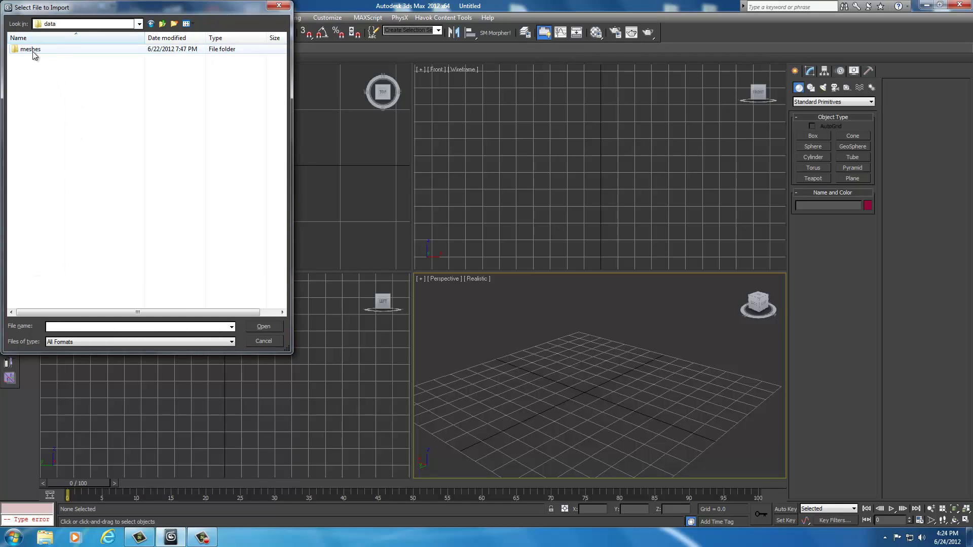
double_click(32, 50)
double_click(32, 50)
double_click(33, 50)
double_click(32, 70)
left_click(41, 51)
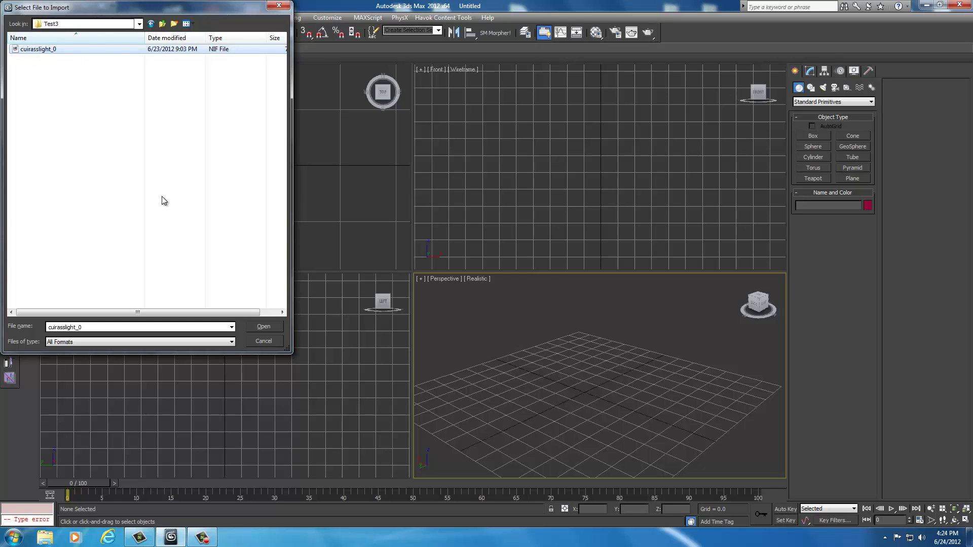
left_click(263, 326)
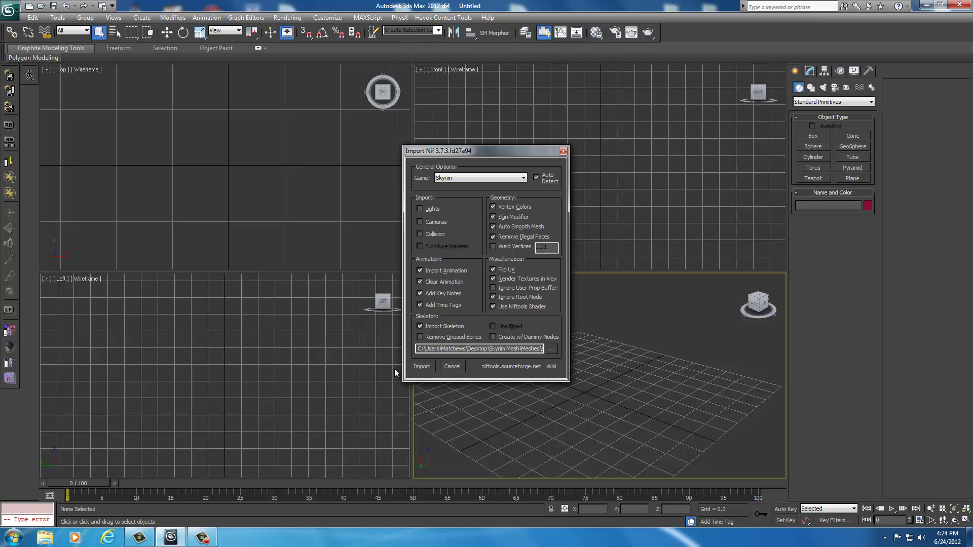
left_click(422, 366)
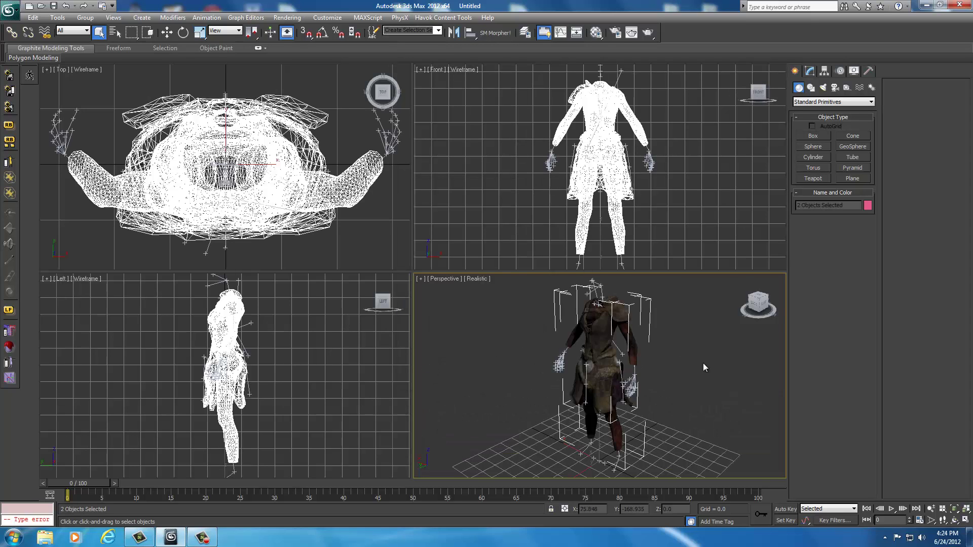
Enlarge the Perspective viewport and turn it to show the front of the imported armor
left_click_drag(759, 304, 546, 304)
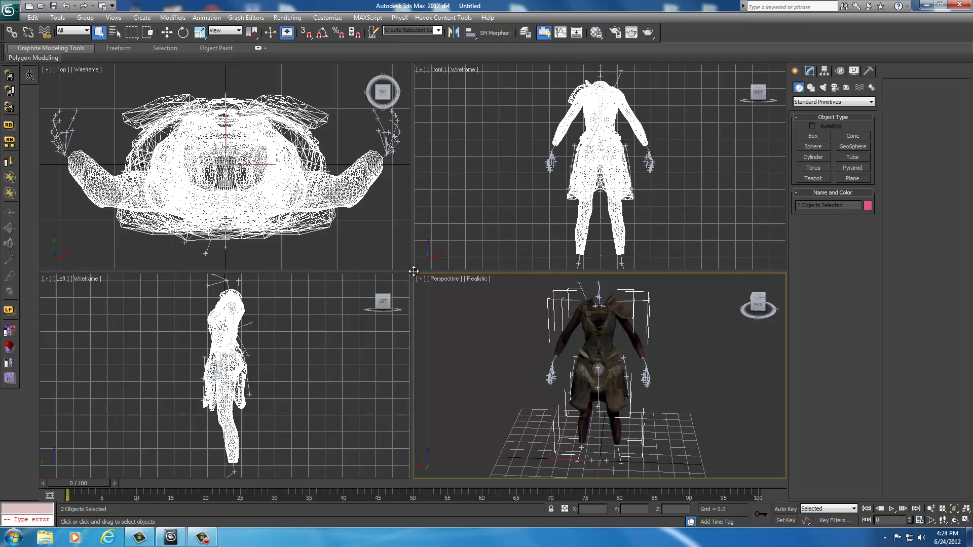
left_click_drag(414, 272, 261, 203)
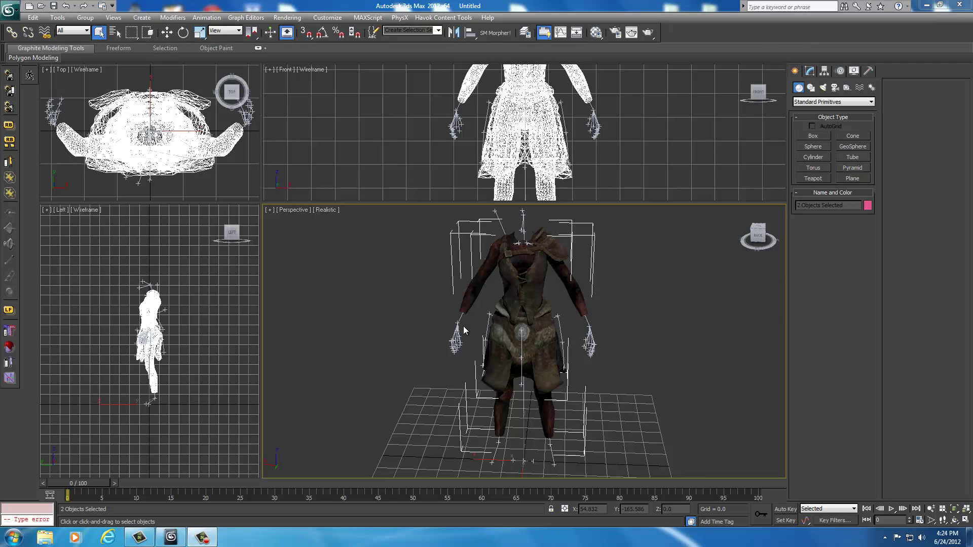
scroll(437, 306, "up", 5)
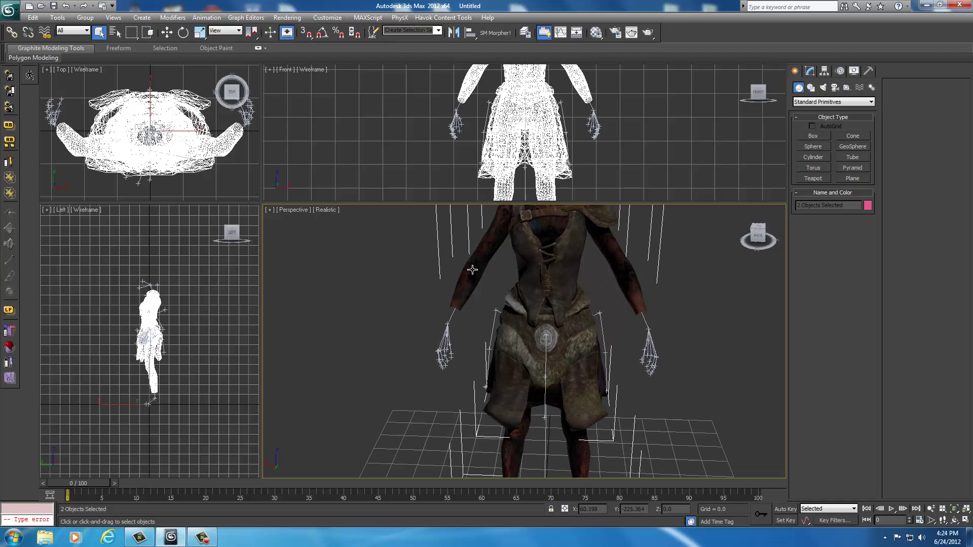
Delete the body mesh under the armor, leaving the armor and skeleton in the scene
left_click(473, 269)
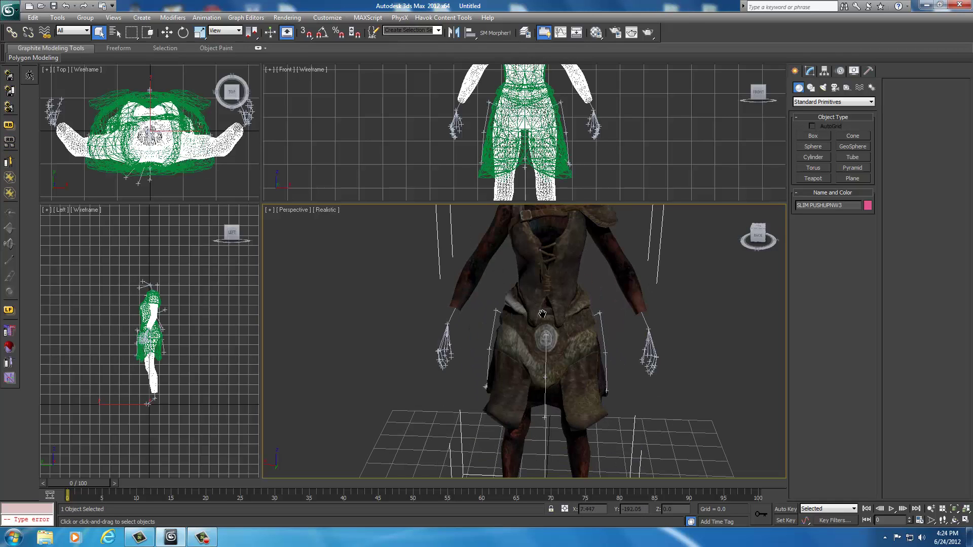
middle_click_drag(542, 315, 519, 363)
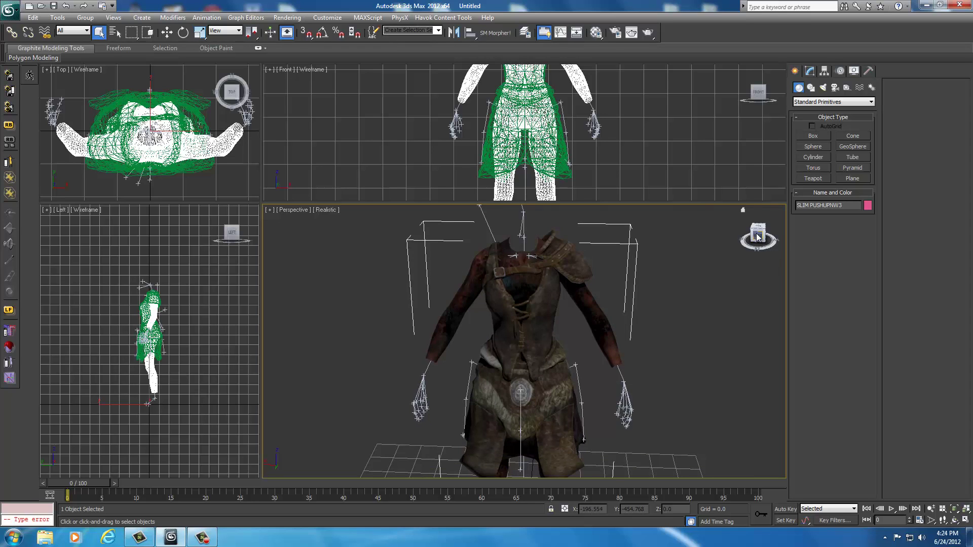
left_click_drag(757, 237, 783, 228)
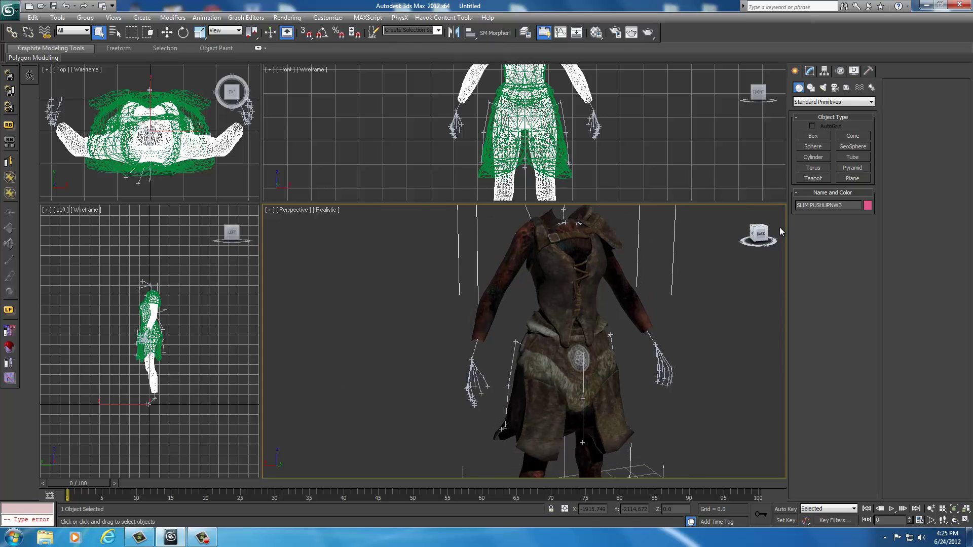
left_click(771, 230)
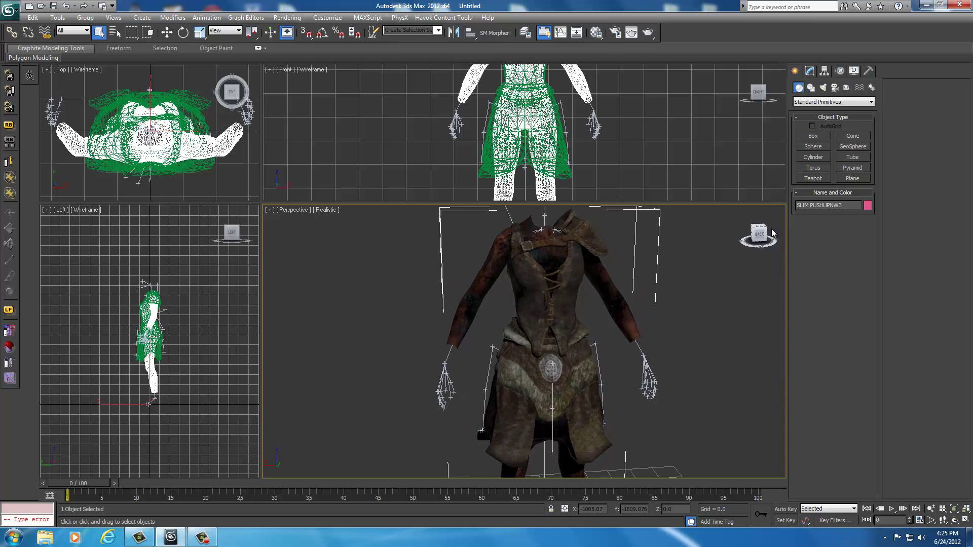
mouse_move(771, 229)
left_mouse_down()
mouse_move(613, 229)
mouse_move(779, 232)
left_mouse_up()
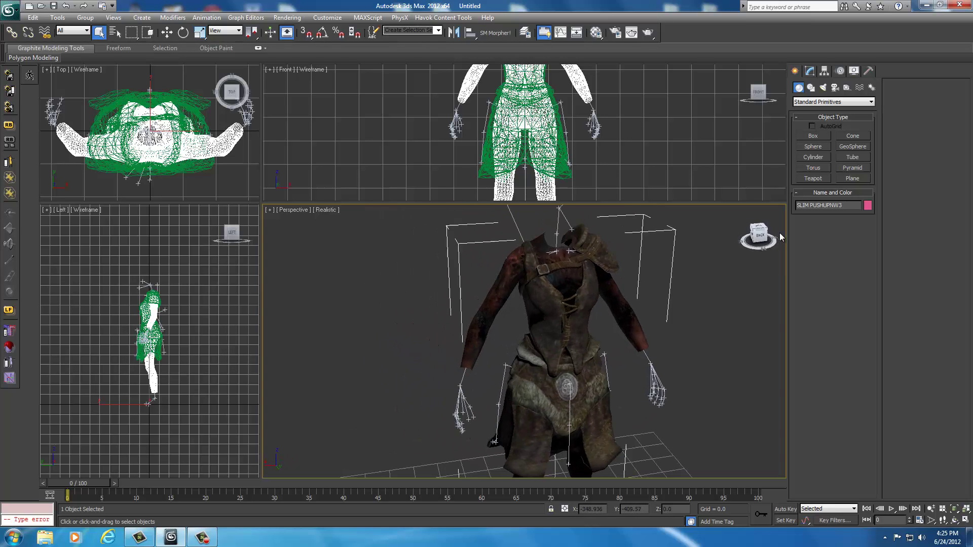
left_click(783, 233)
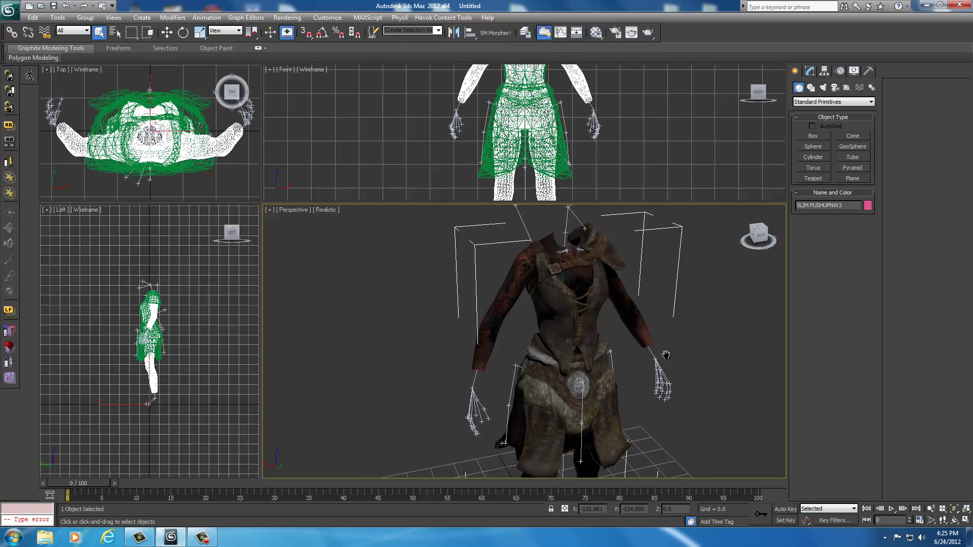
middle_click_drag(667, 361, 644, 343)
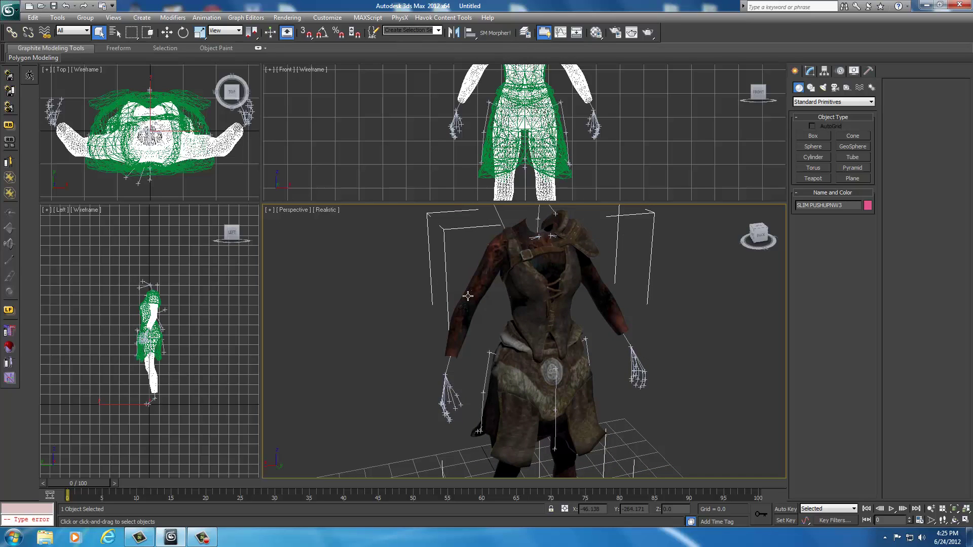
key("Delete")
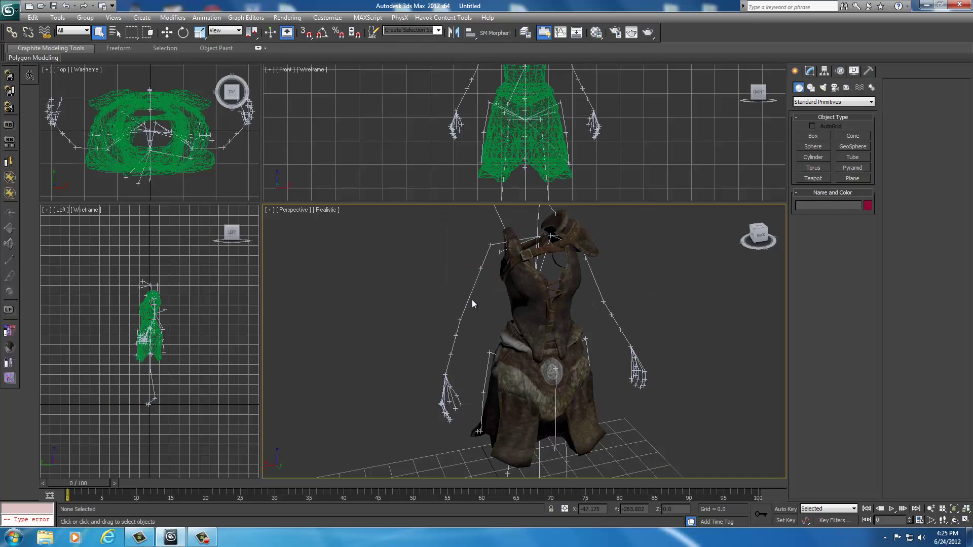
Import the femalebody_0 NIF from the UNP Custom Armors data/meshes/Base Body Mesh folder, with Import Skeleton disabled
left_click(10, 11)
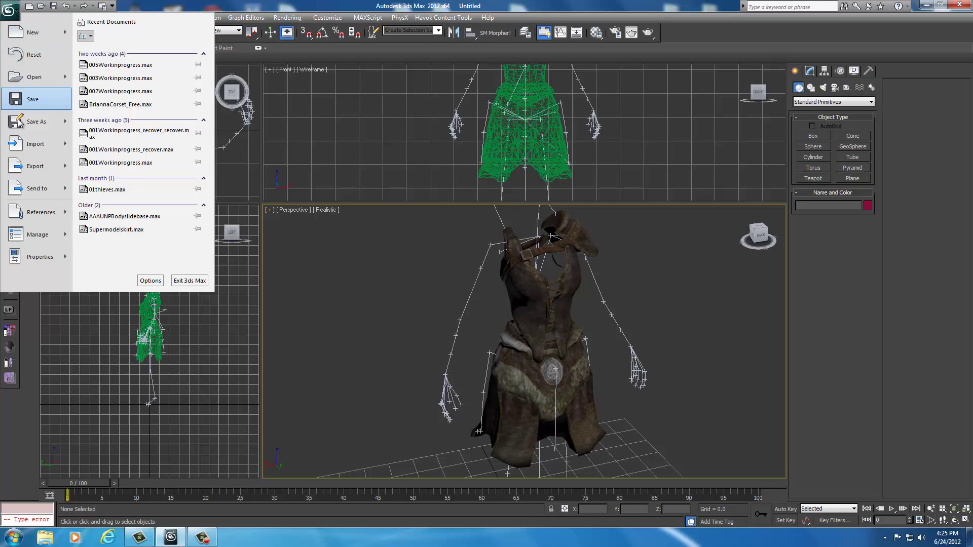
left_click(33, 144)
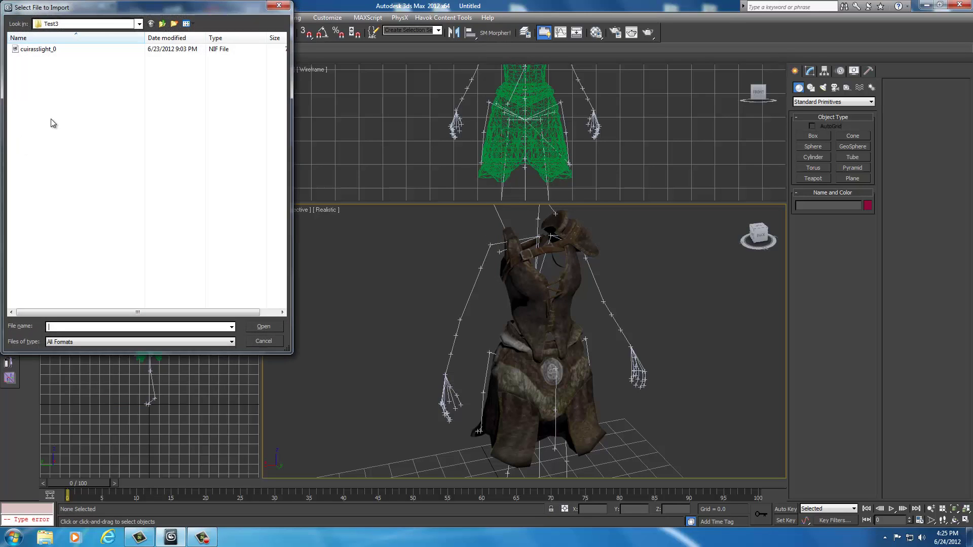
left_click(139, 23)
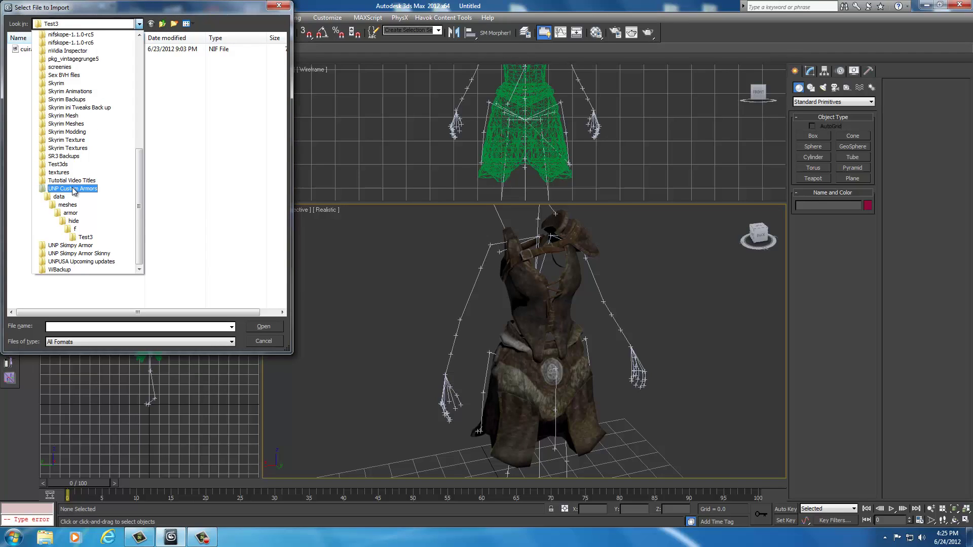
left_click(76, 189)
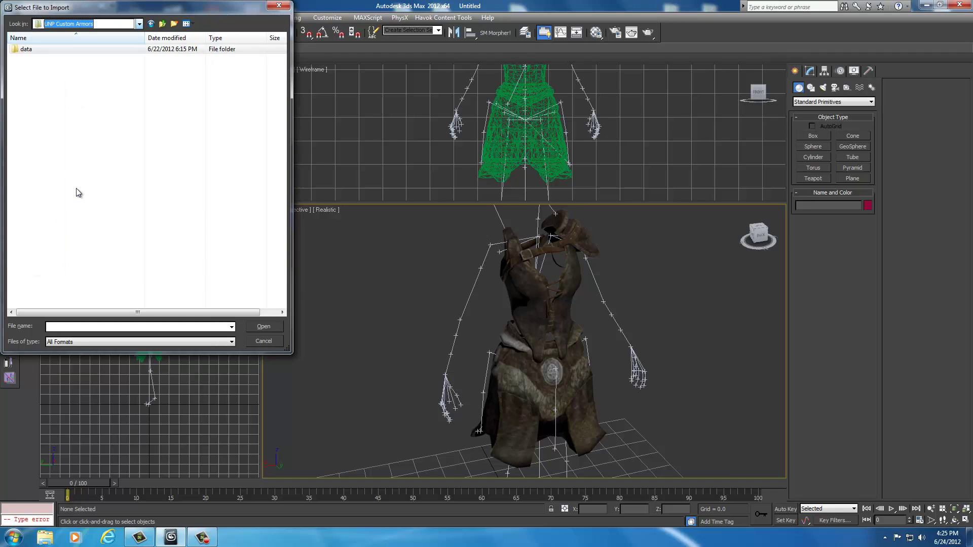
double_click(26, 49)
double_click(28, 50)
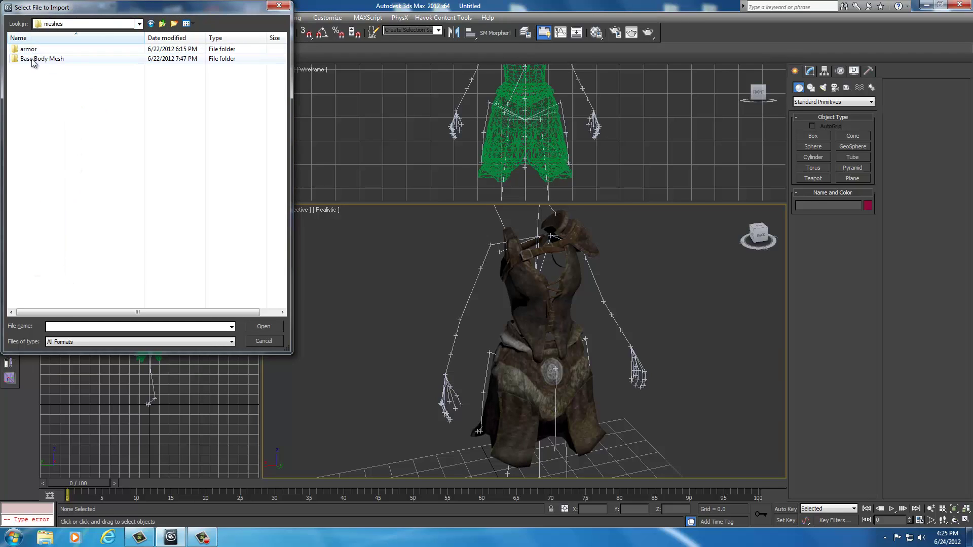
double_click(48, 59)
left_click(50, 49)
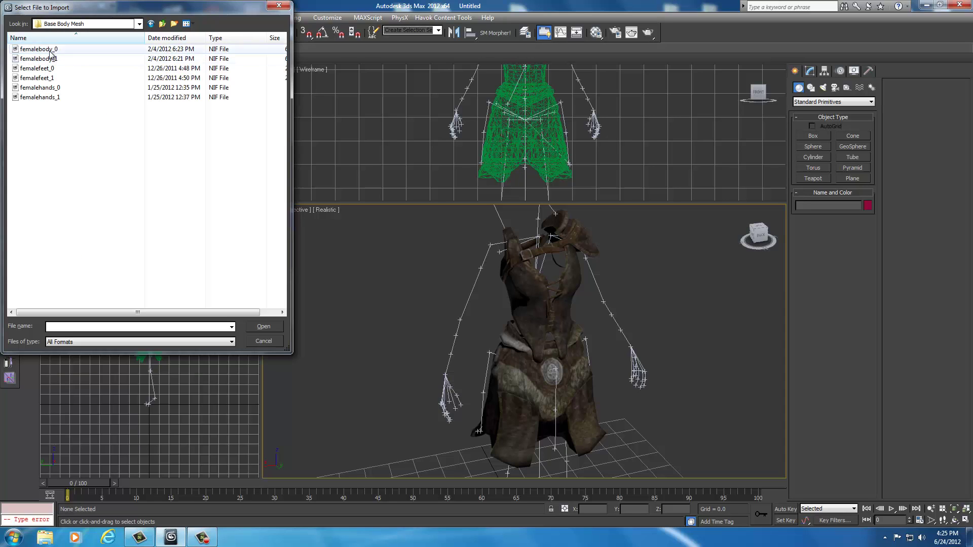
left_click(266, 328)
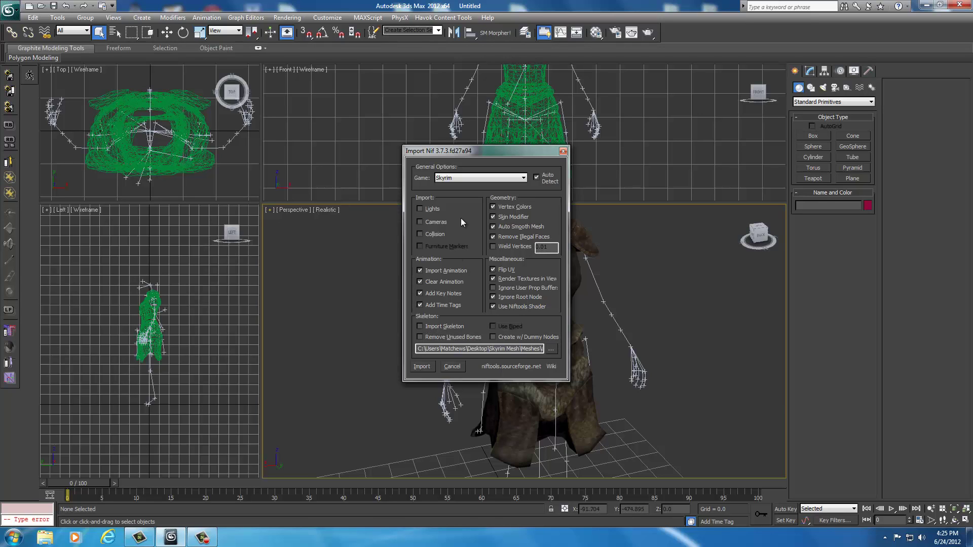
left_click(421, 367)
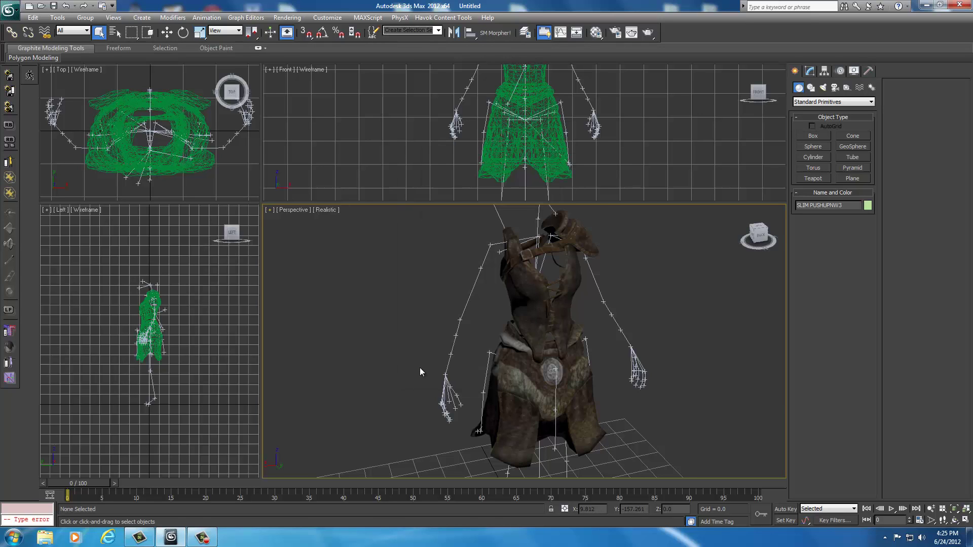
Access the Editable Mesh level in the imported body's modifier stack
scroll(410, 355, "up", 5)
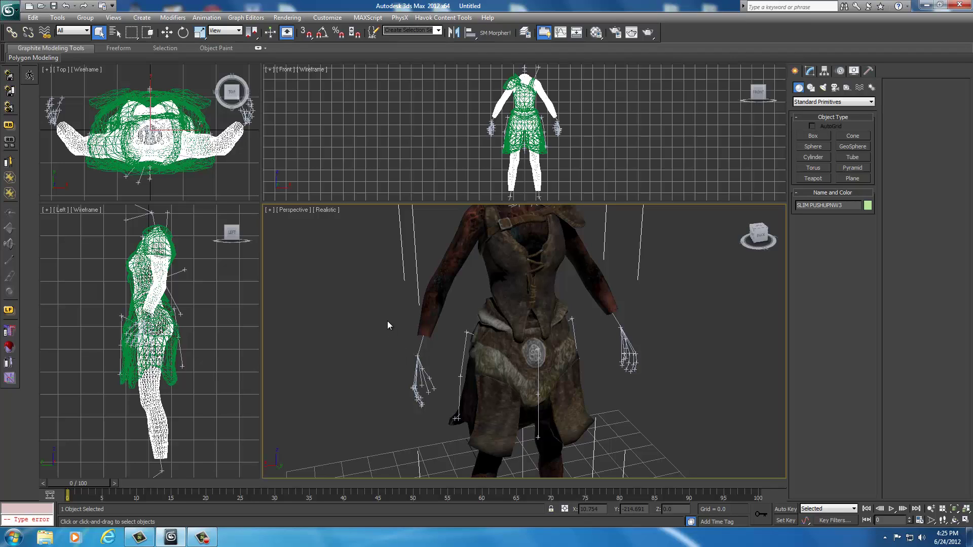
middle_click_drag(472, 303, 470, 342)
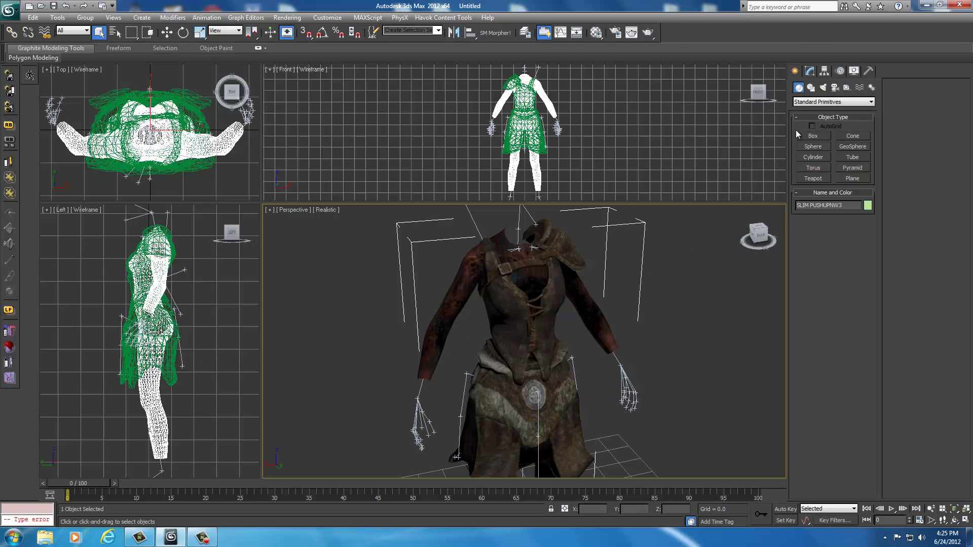
left_click(813, 72)
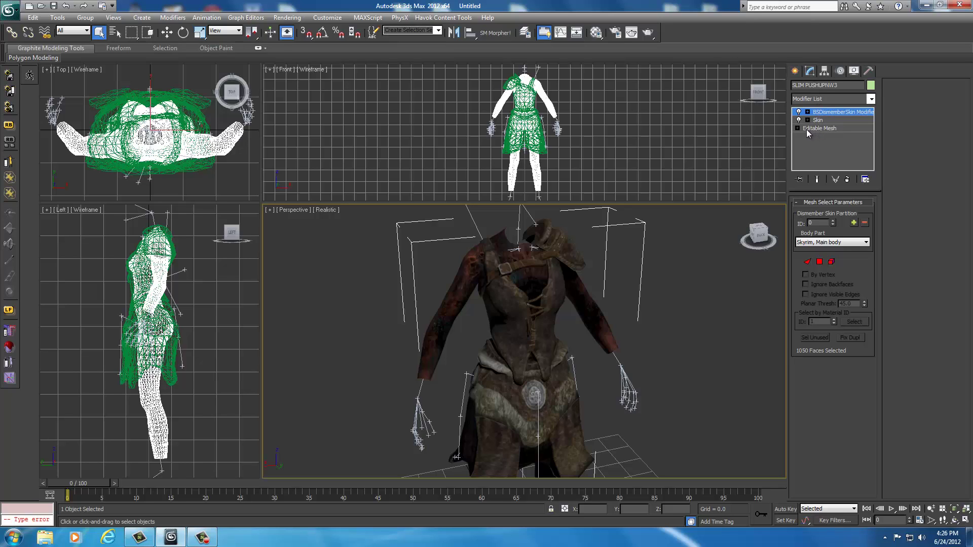
left_click(820, 129)
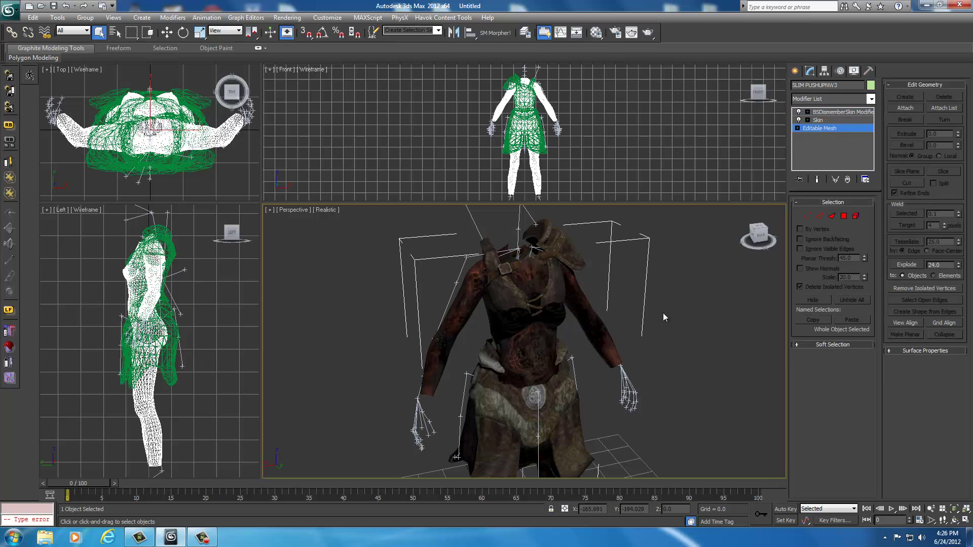
Add a Smooth modifier directly above the body's Editable Mesh and assign it to smoothing group 2
left_click(871, 100)
scroll(824, 258, "down", 5)
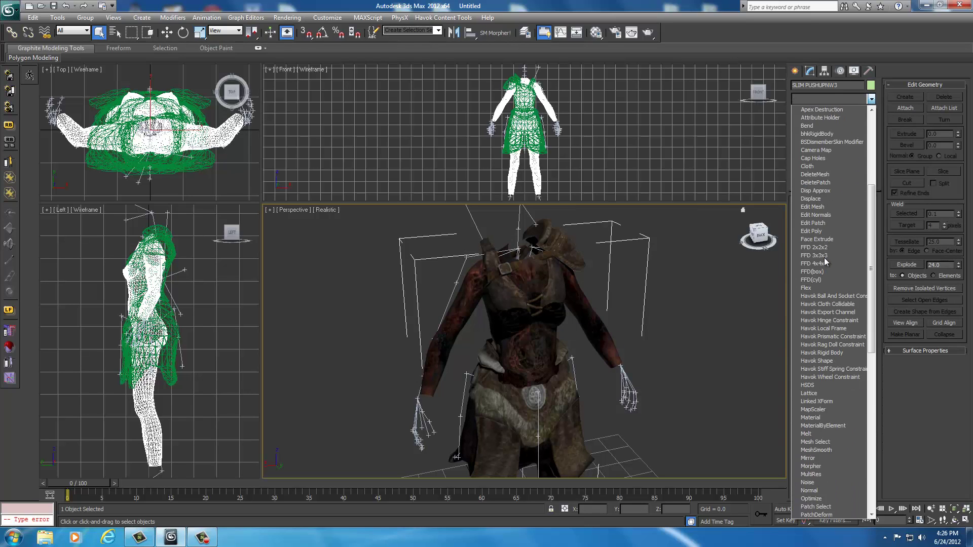
scroll(824, 258, "down", 14)
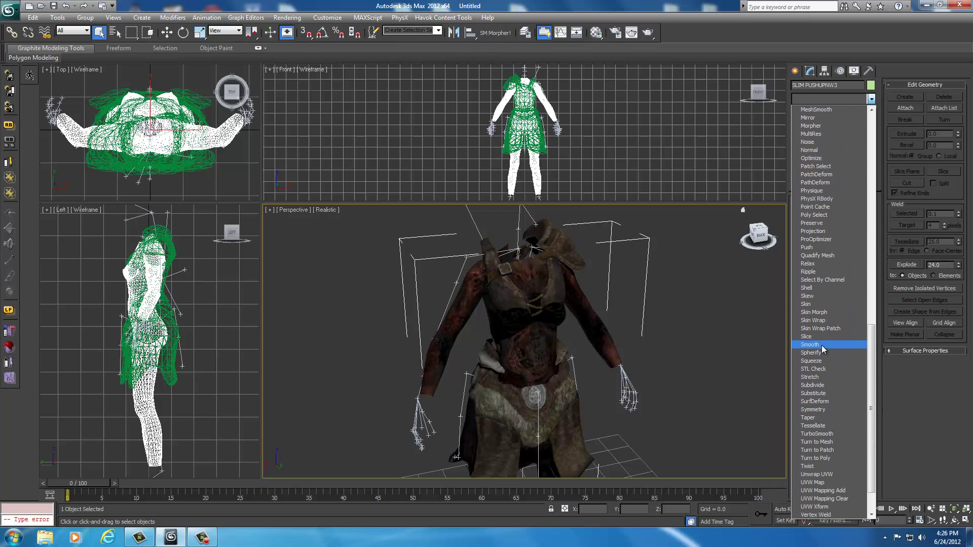
left_click(815, 344)
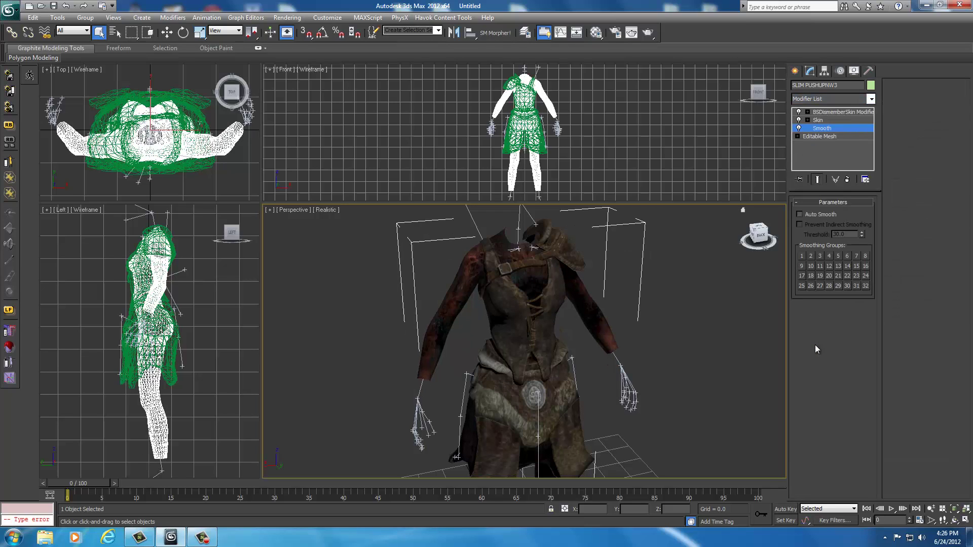
left_click(810, 257)
middle_click_drag(681, 310, 674, 309)
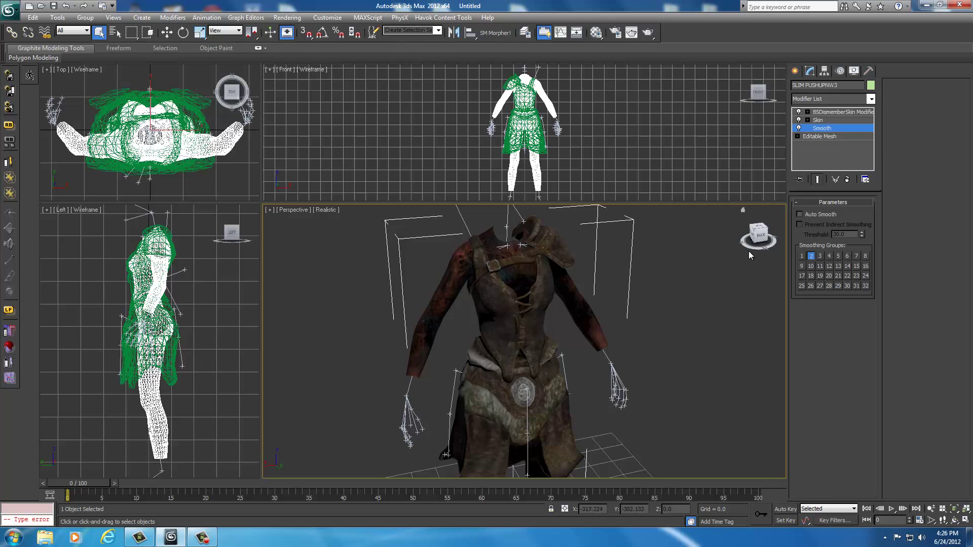
left_click(762, 235)
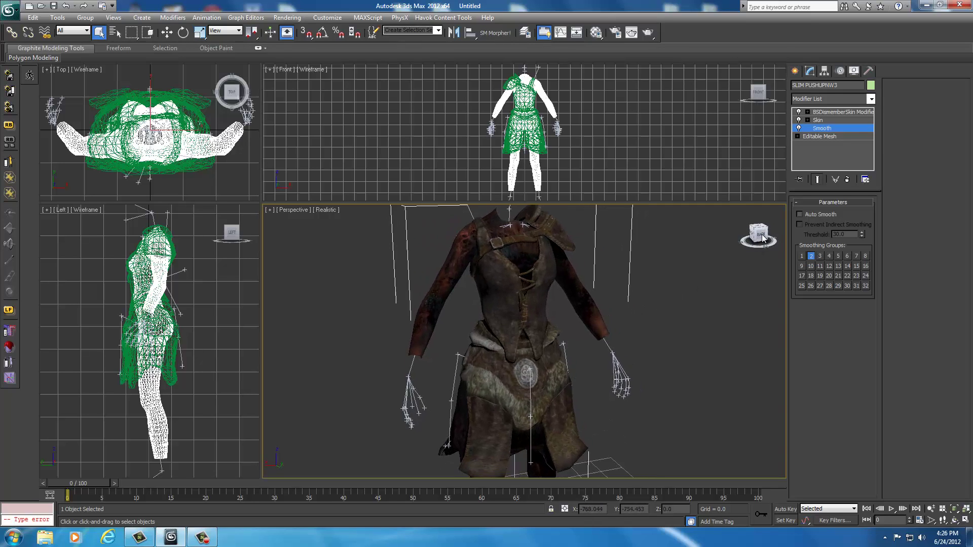
mouse_move(762, 238)
left_mouse_down()
mouse_move(265, 236)
mouse_move(748, 244)
left_mouse_up()
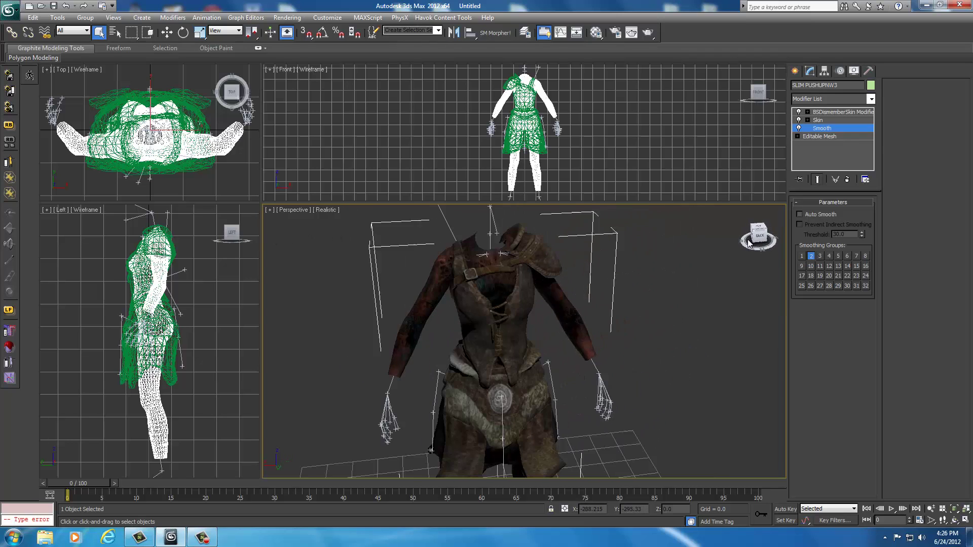
Select all vertices at the armor's Editable Mesh level and weld them with a threshold of 0.1
left_click(761, 236)
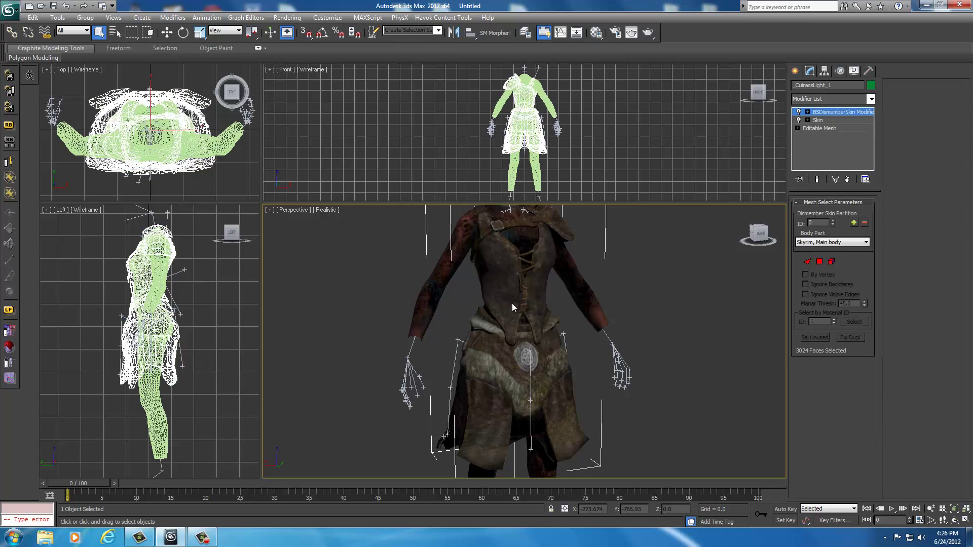
left_click(822, 129)
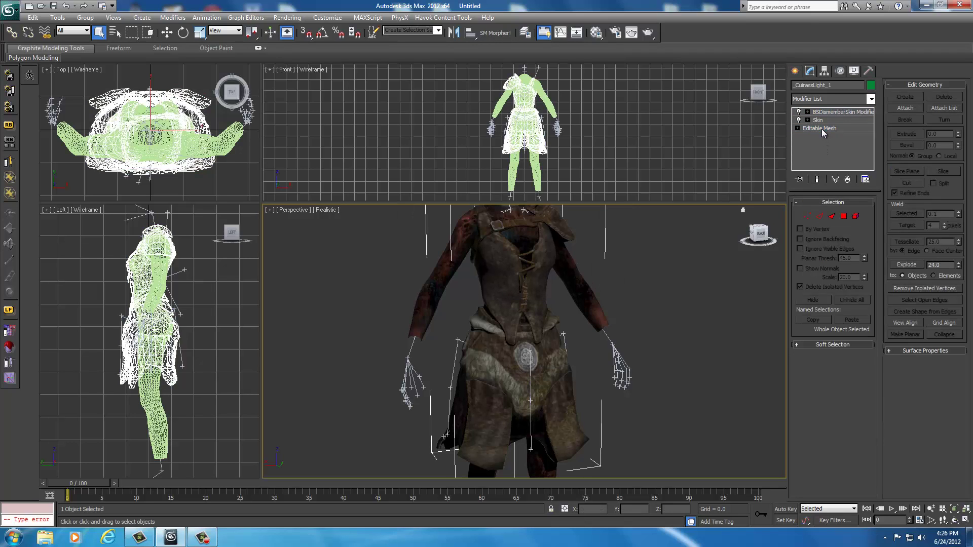
left_click(807, 216)
middle_click_drag(671, 293, 664, 298)
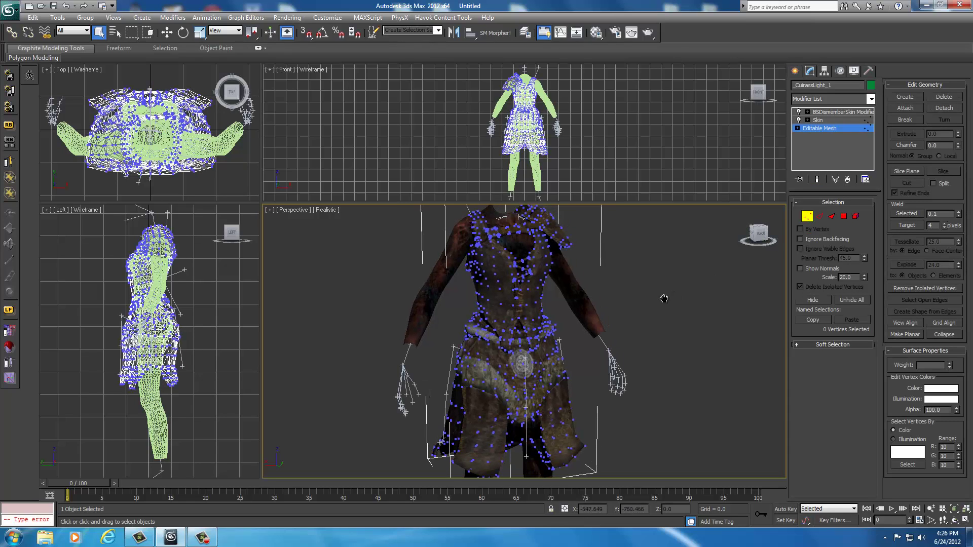
scroll(663, 298, "down", 10)
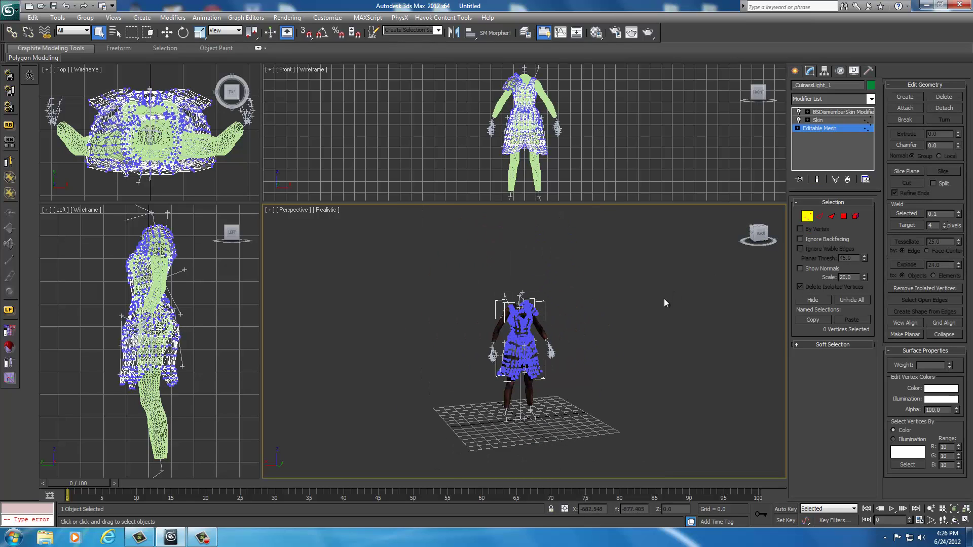
left_click_drag(429, 262, 613, 431)
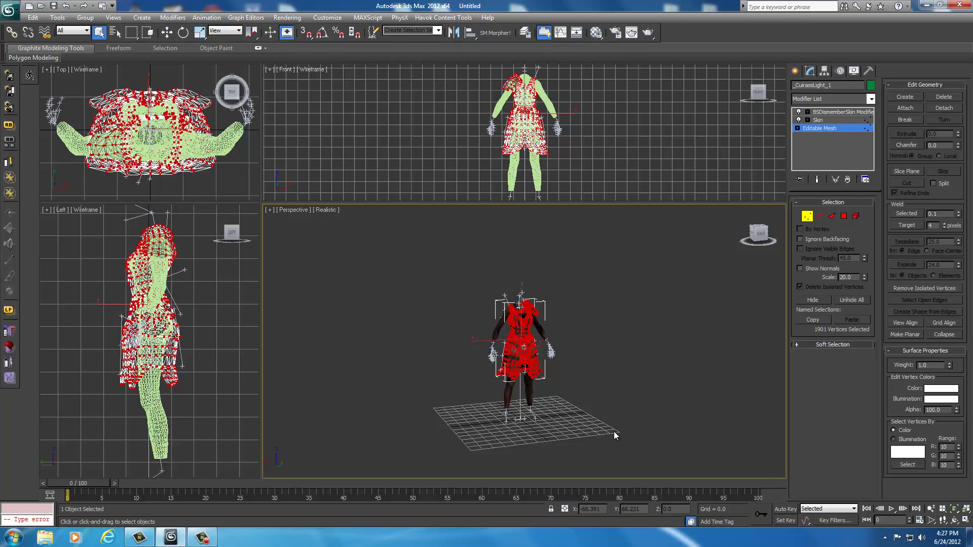
scroll(627, 414, "up", 2)
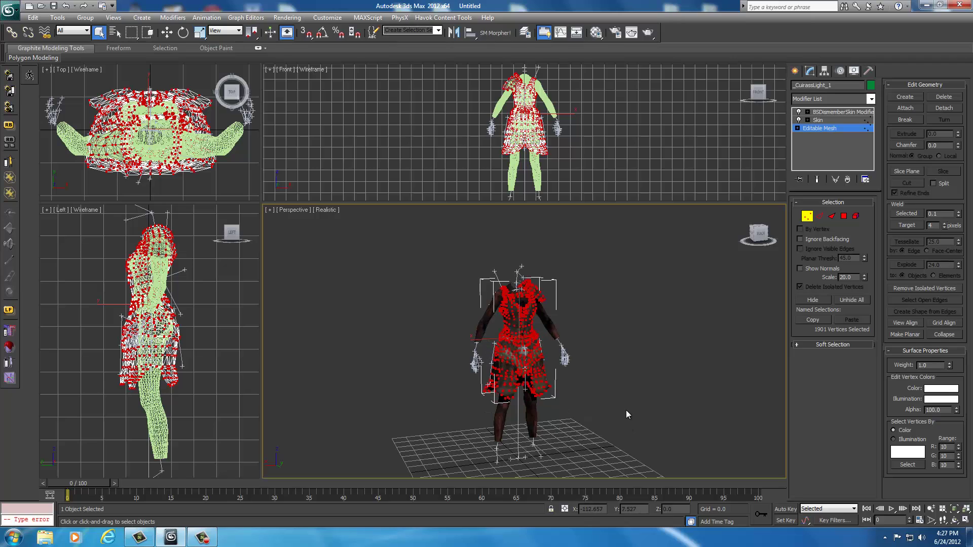
left_click(907, 214)
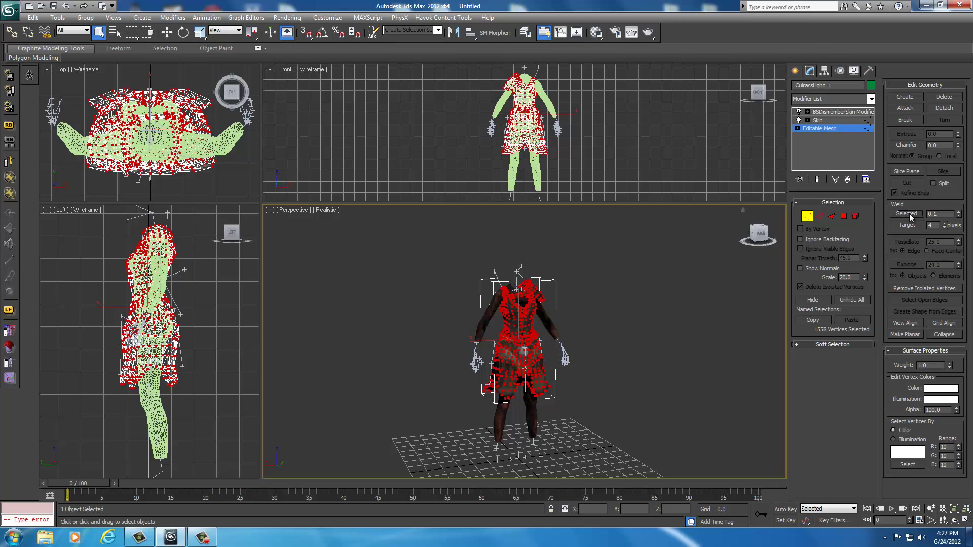
left_click(907, 213)
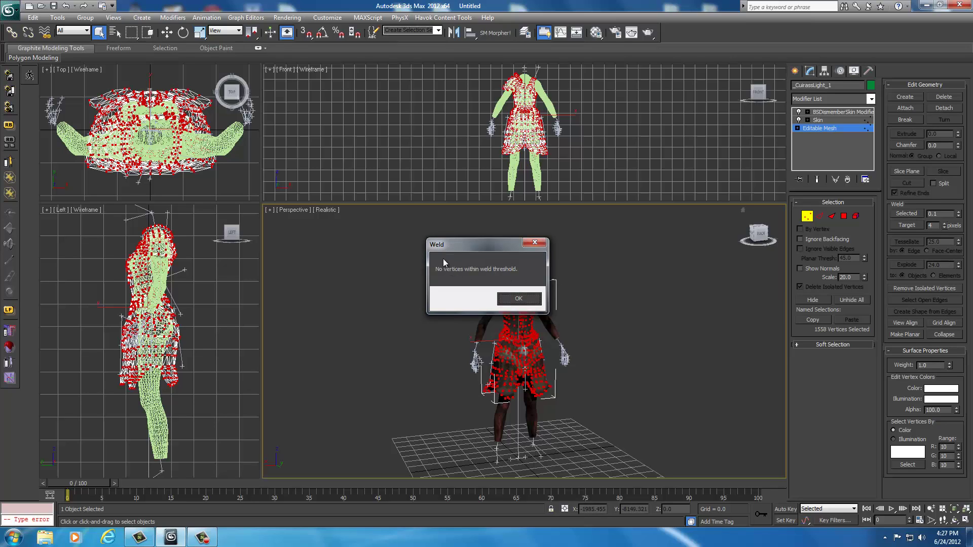
left_click(519, 299)
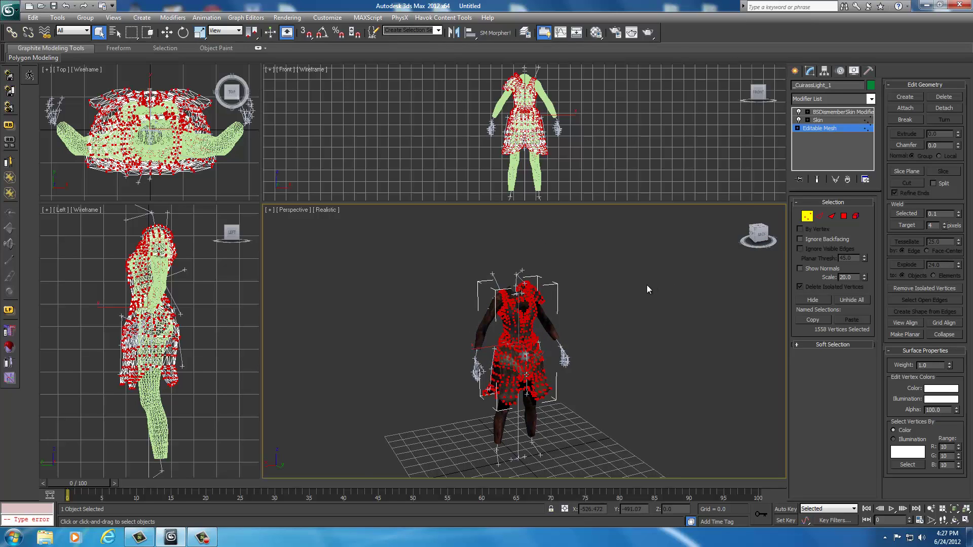
Add a Smooth modifier above the armor's Editable Mesh, assign smoothing group 2, and leave modifier editing
scroll(646, 295, "up", 3)
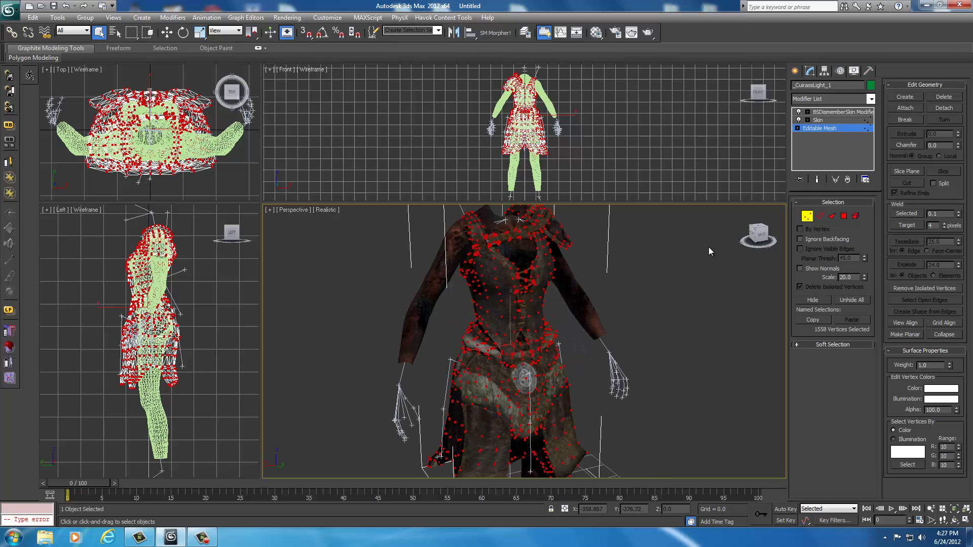
left_click(871, 99)
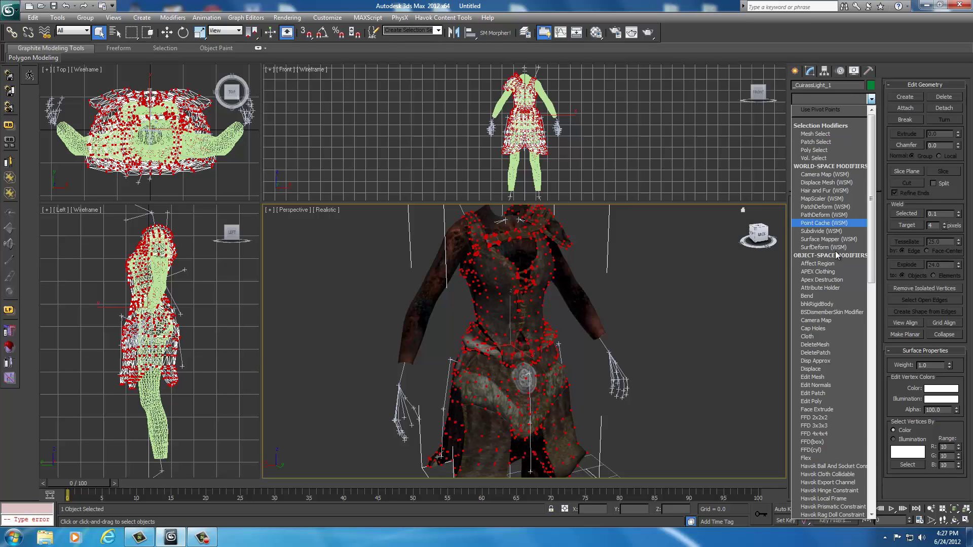
scroll(826, 272, "down", 16)
scroll(825, 284, "down", 3)
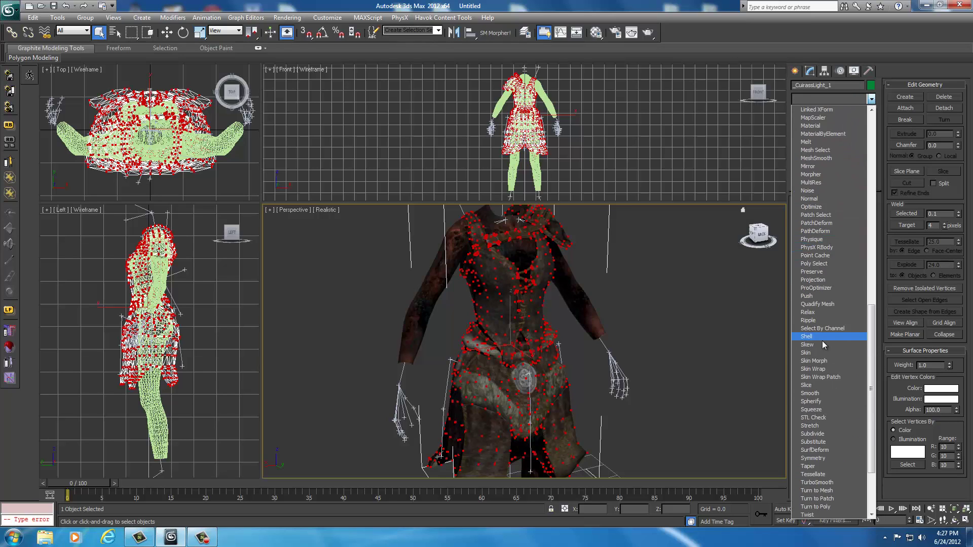
left_click(823, 387)
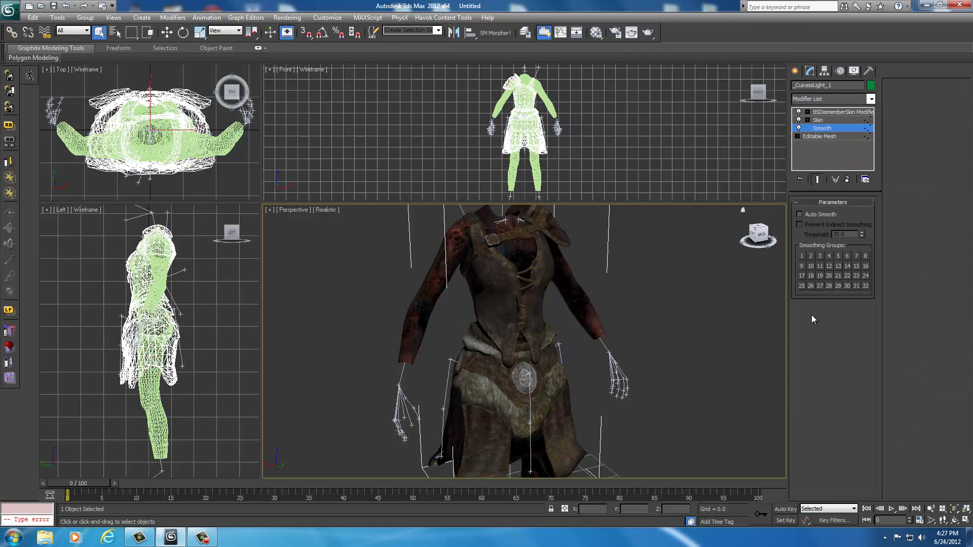
left_click(811, 256)
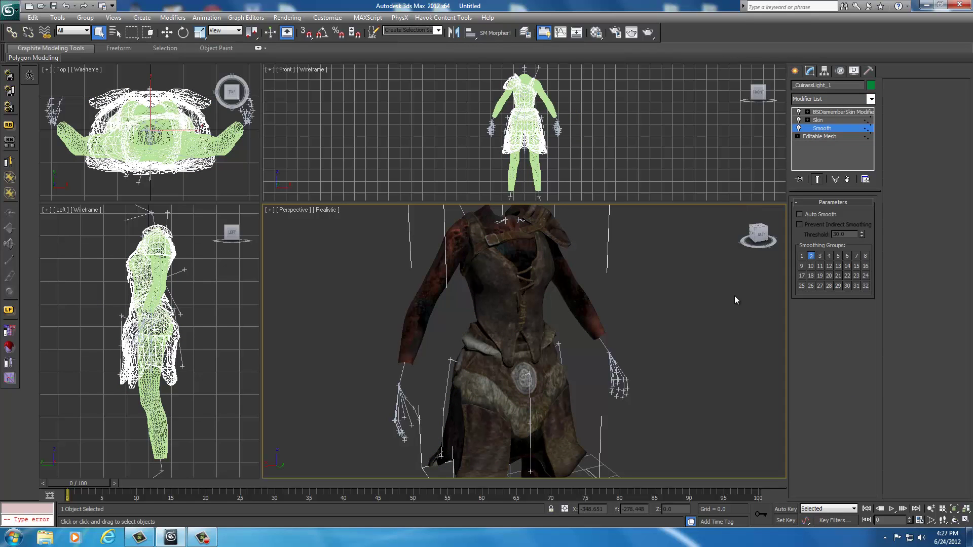
left_click(795, 72)
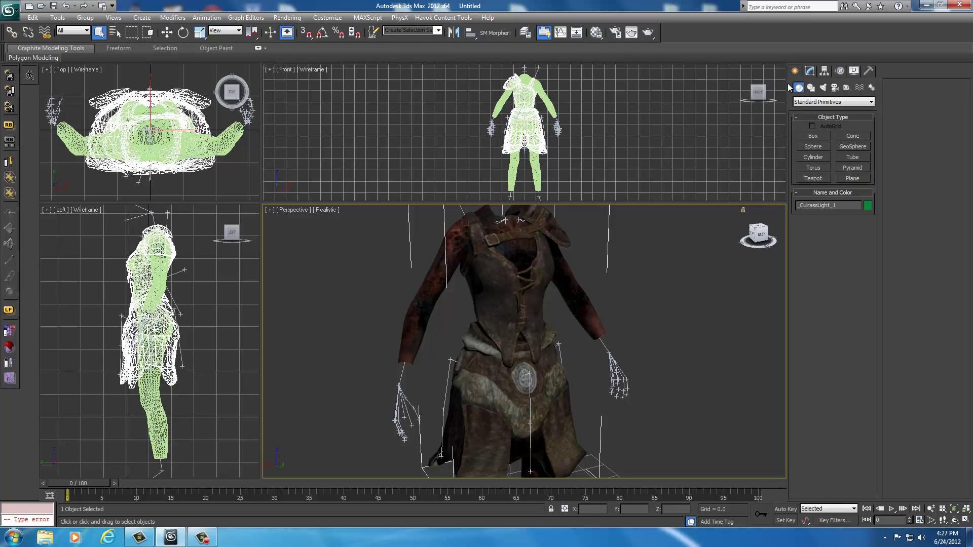
Start exporting the scene and browse to the UNP Custom Armors data/meshes/armor/hide/f folder
middle_click_drag(655, 318, 666, 304)
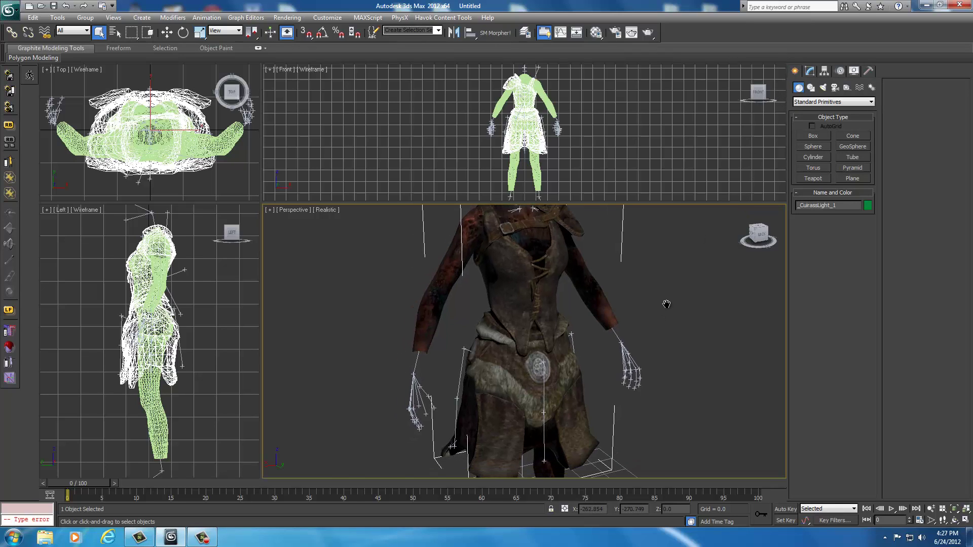
scroll(666, 304, "down", 3)
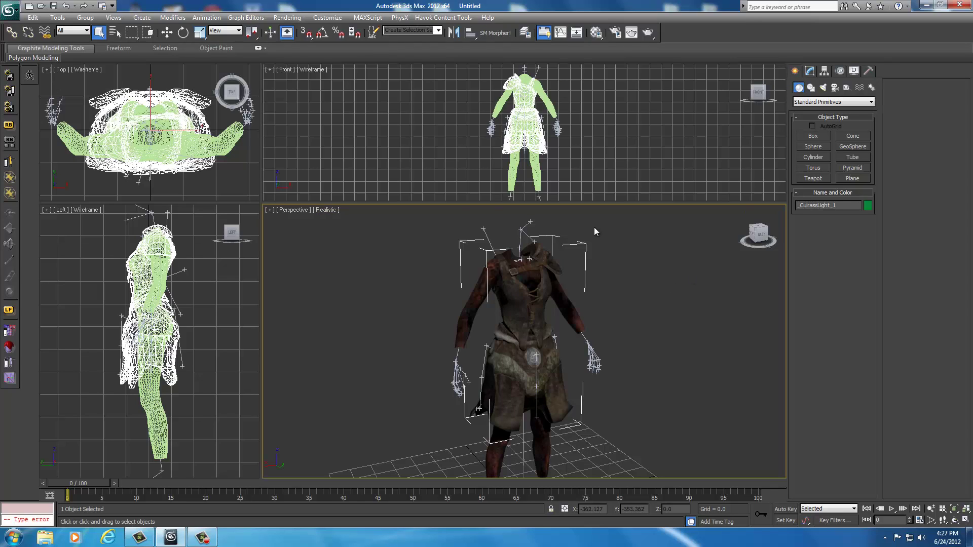
left_click(9, 14)
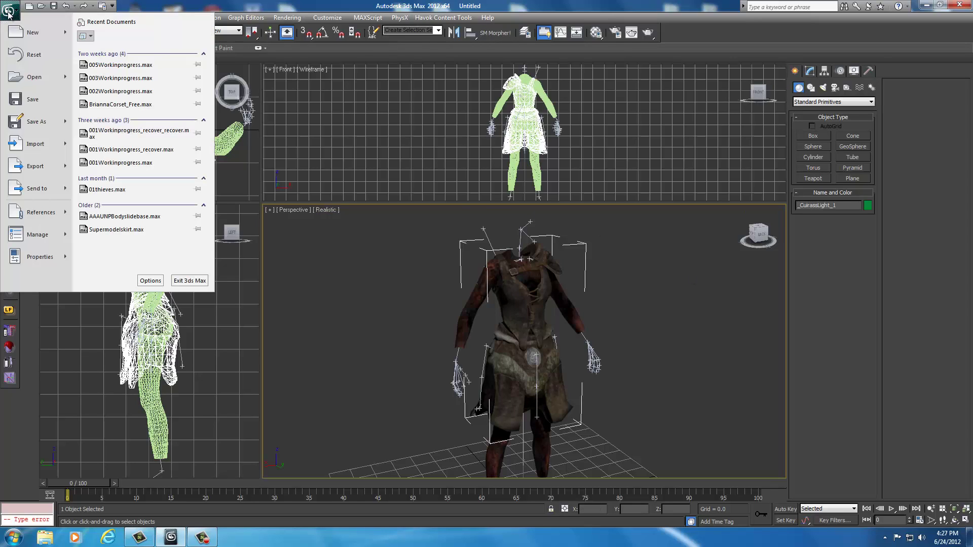
left_click(17, 166)
left_click(139, 24)
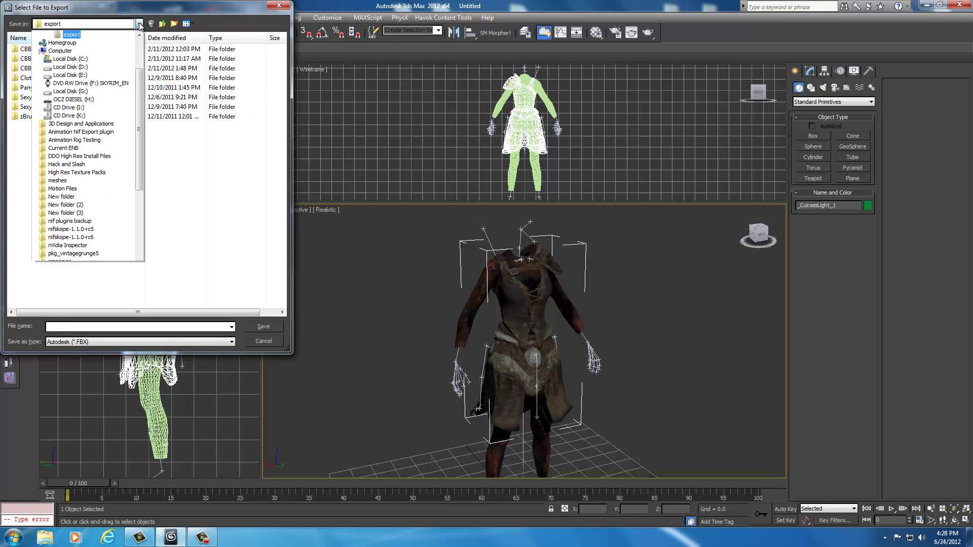
scroll(72, 222, "down", 6)
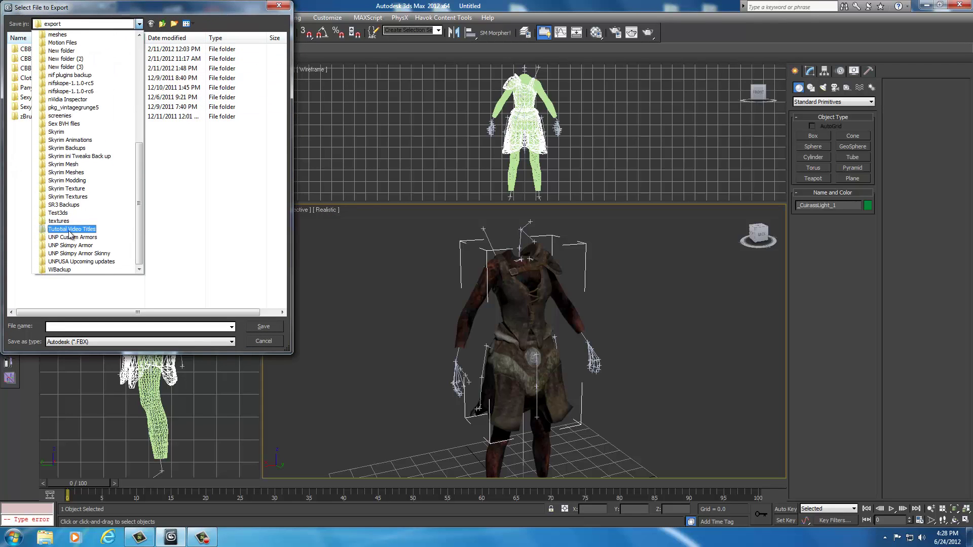
left_click(79, 238)
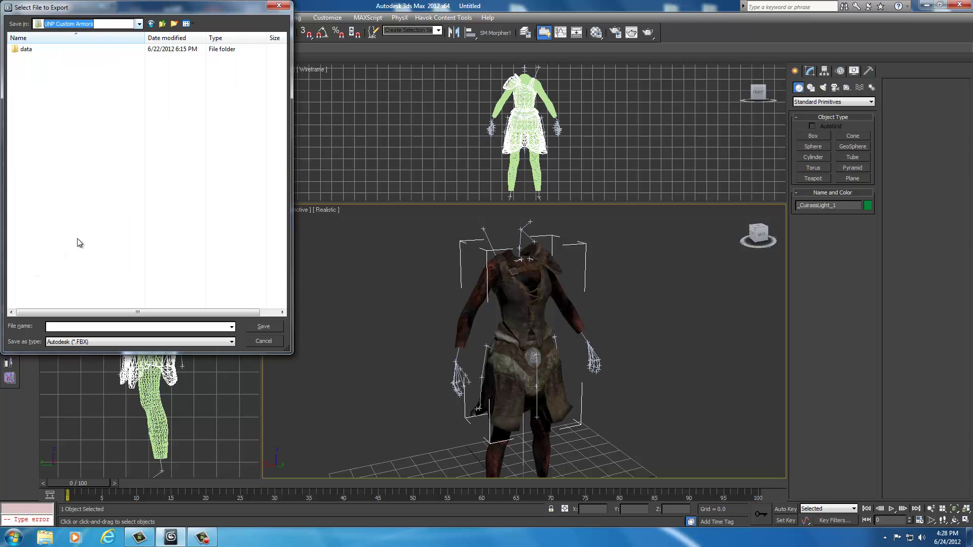
double_click(28, 50)
double_click(27, 50)
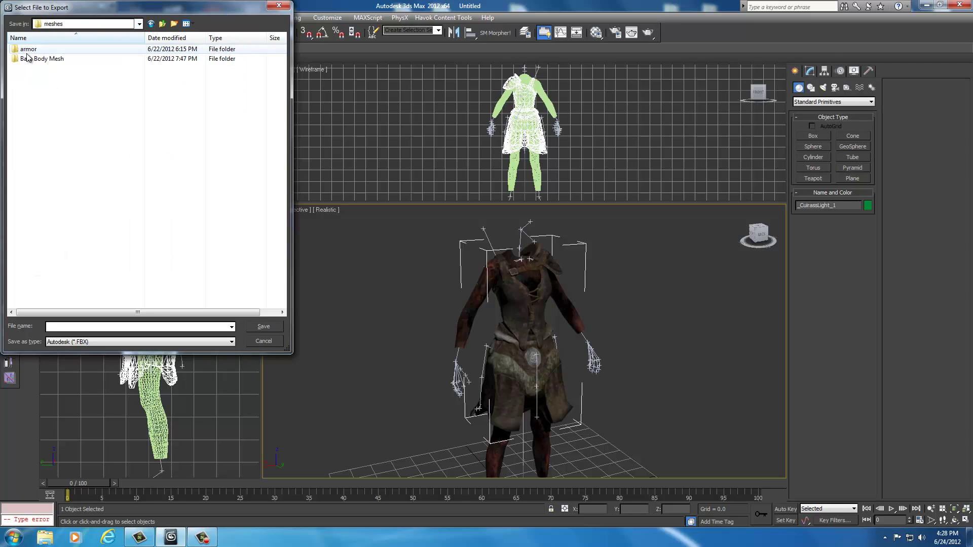
double_click(27, 50)
double_click(26, 49)
double_click(26, 50)
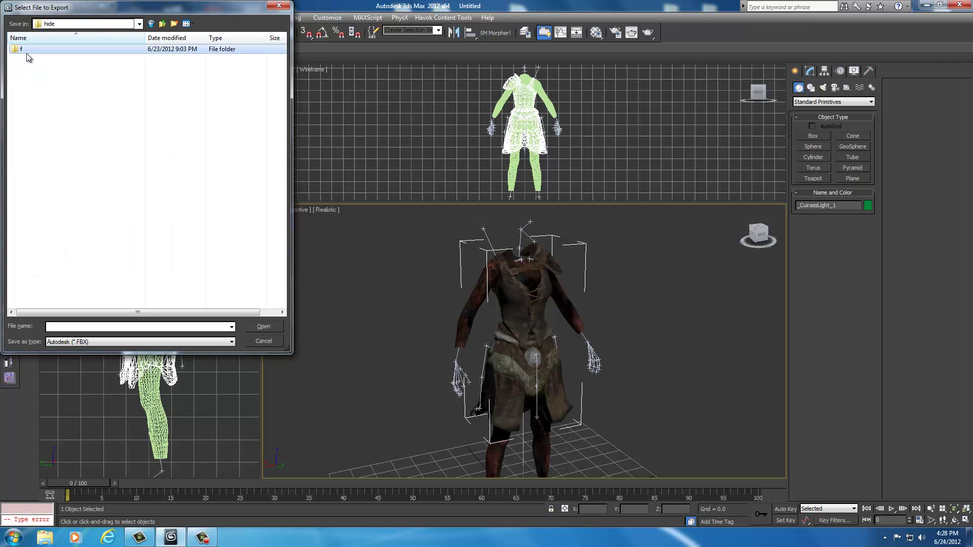
Create a new folder named Final inside the f folder
right_click(30, 105)
mouse_move(56, 201)
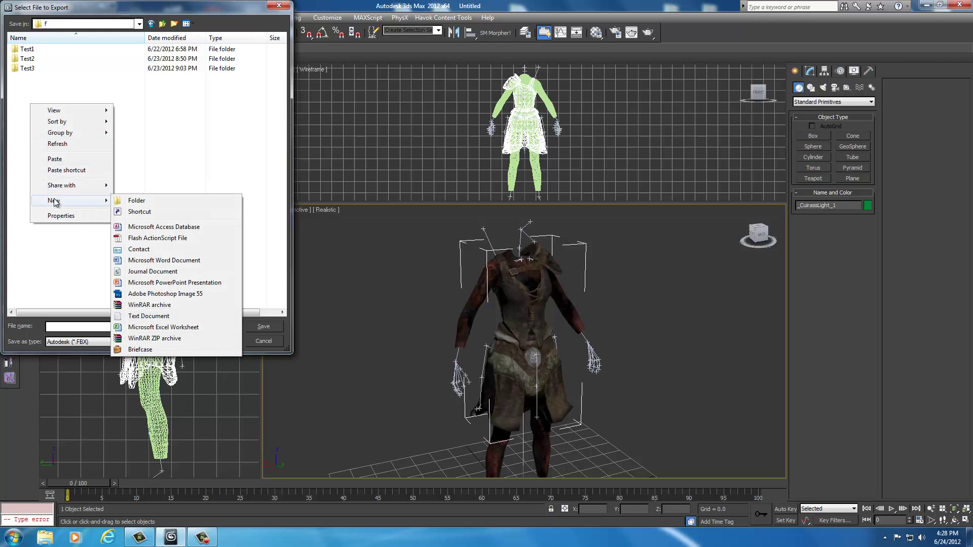
left_click(138, 203)
type("Final")
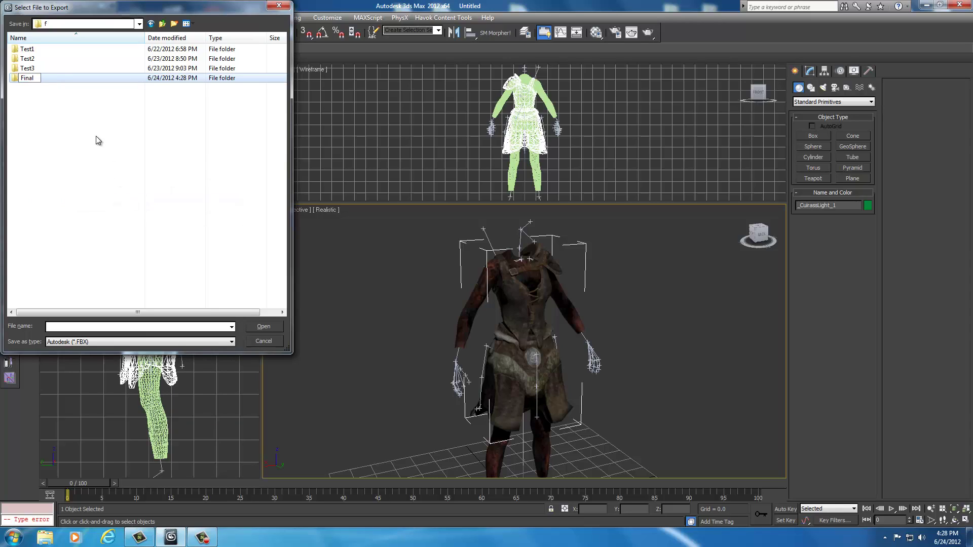
key("Return")
Set the export format to Netimmerse/Gamebryo and save the file as cuirasslight_0 in the Final folder
left_click(156, 344)
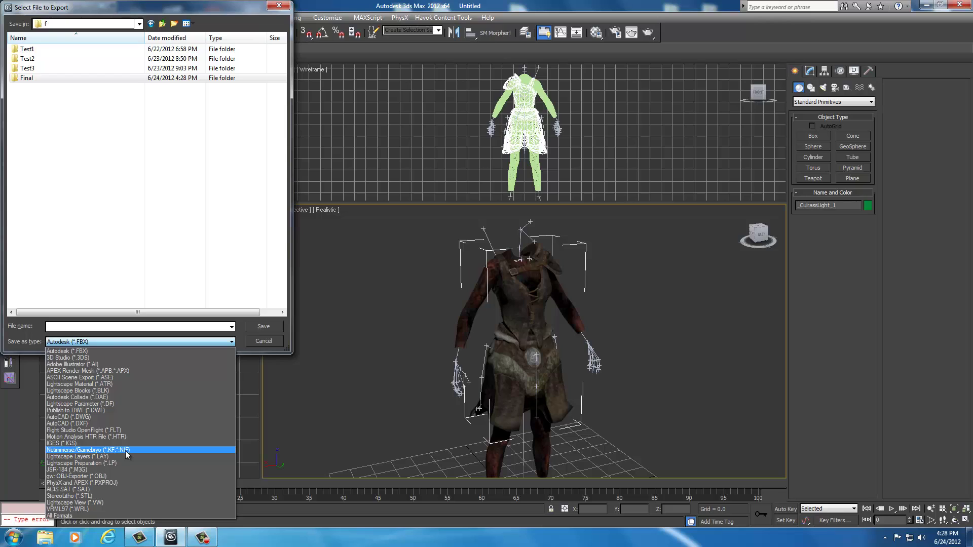
left_click(126, 450)
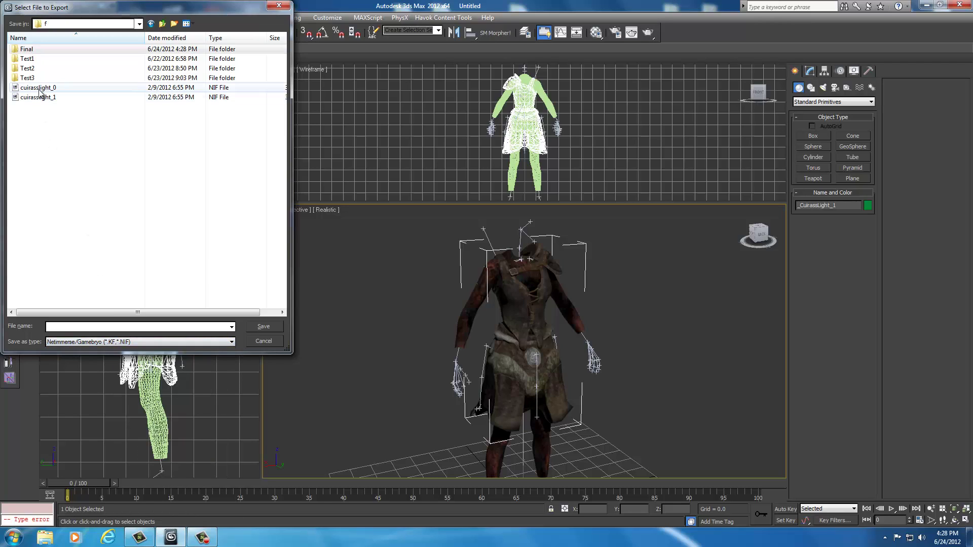
left_click(40, 89)
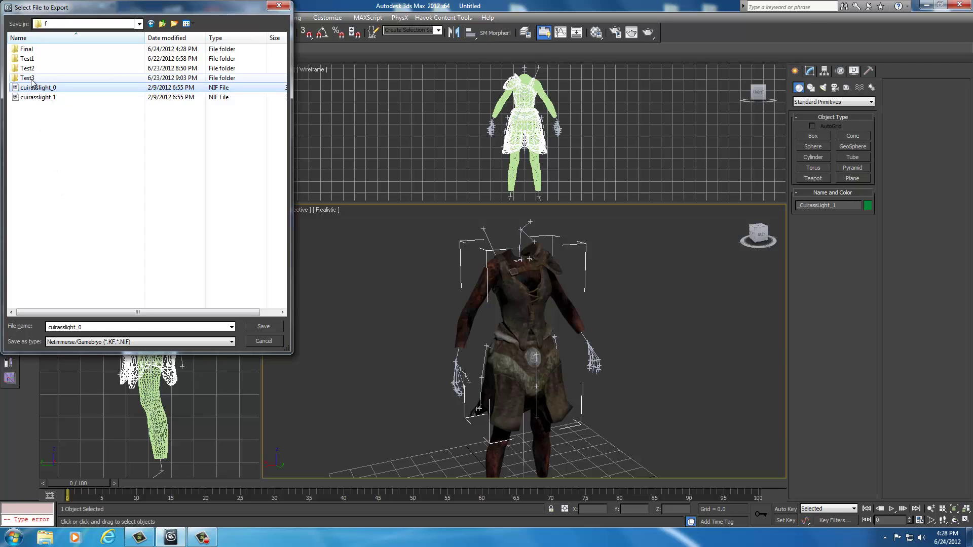
double_click(31, 48)
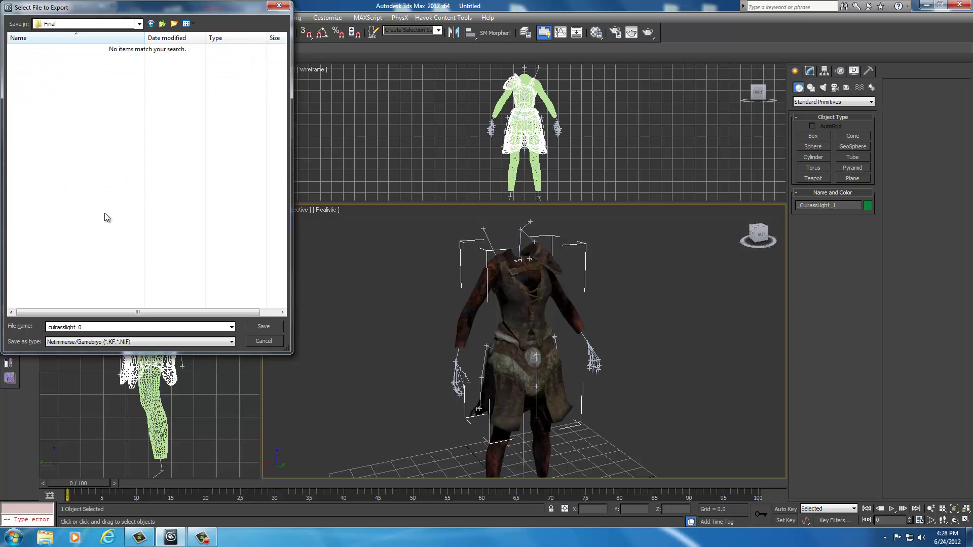
left_click(264, 326)
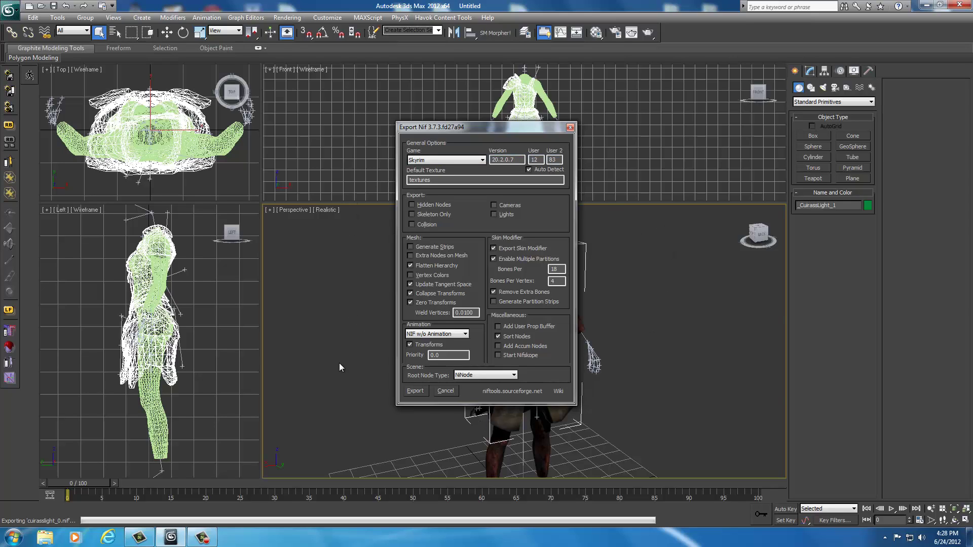
Remove the last three digits of the Weld Vertices value in the Skyrim NIF export options and run the export
left_click(476, 312)
key("BackSpace")
key("BackSpace")
key("BackSpace")
left_click(416, 392)
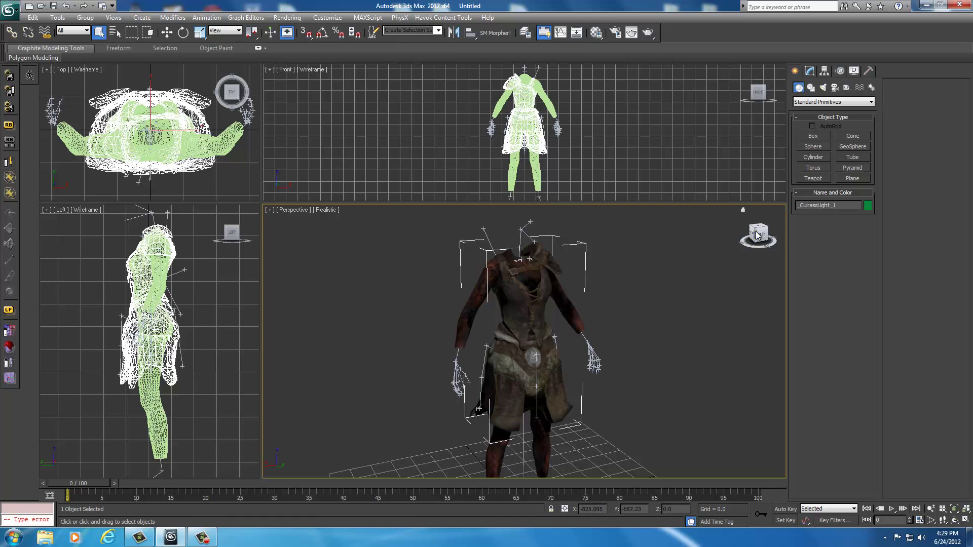
Delete the body mesh under the armor, keeping the armor and skeleton in the scene
mouse_move(757, 234)
left_mouse_down()
mouse_move(726, 232)
mouse_move(750, 234)
left_mouse_up()
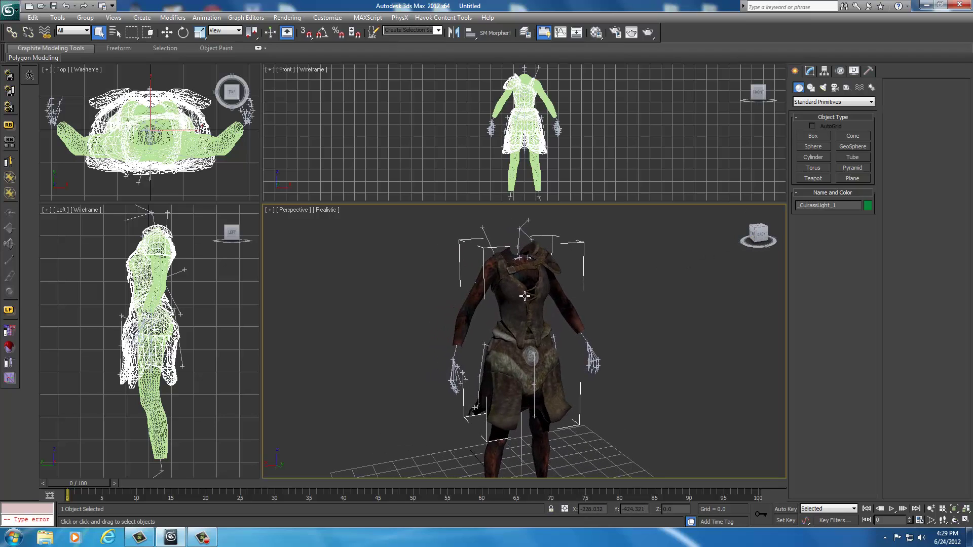
left_click(463, 313)
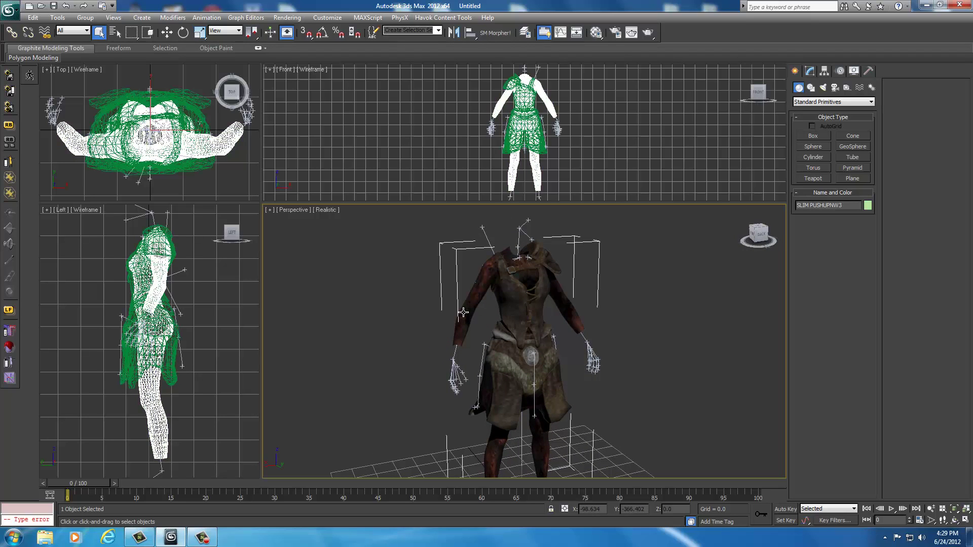
key("Delete")
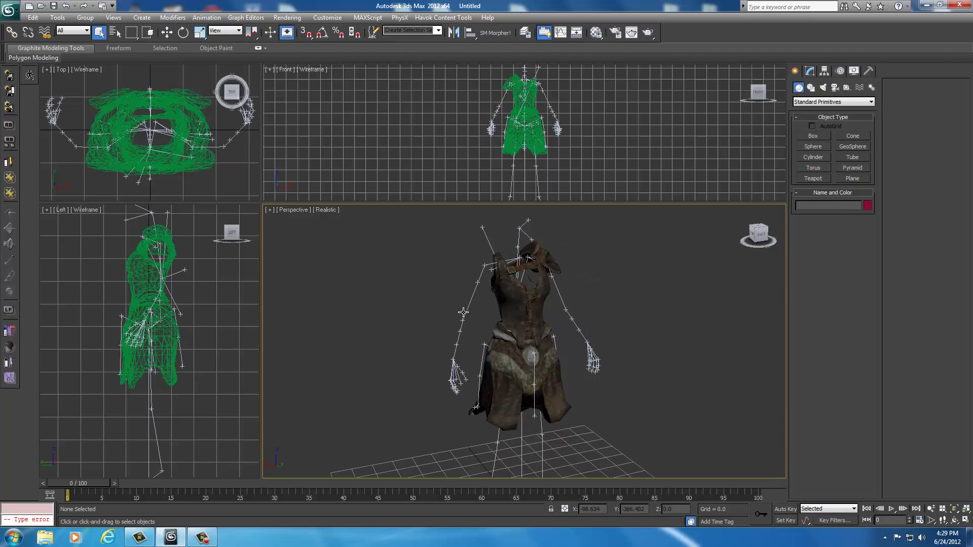
Start importing a file and browse to the UNP Custom Armors data/meshes/Base Body Mesh folder
left_click(8, 15)
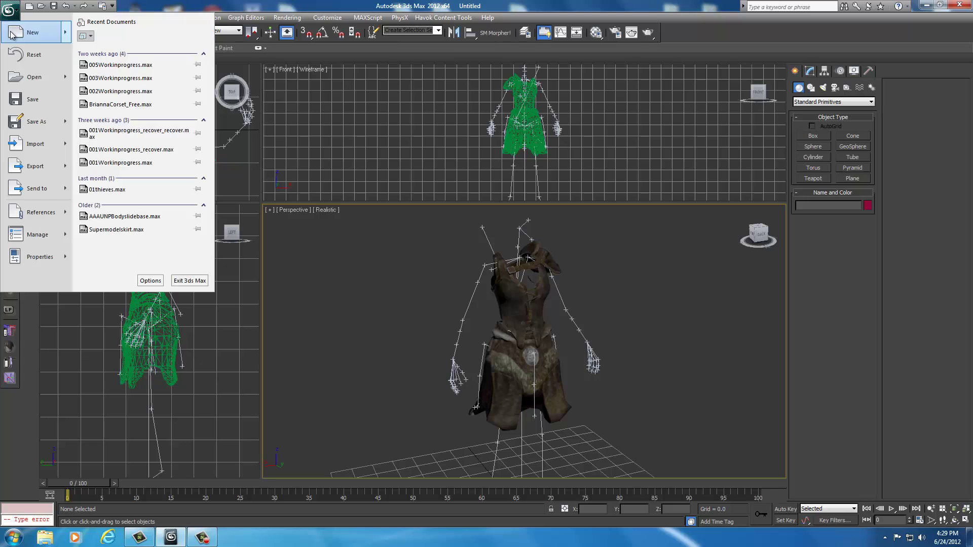
left_click(23, 147)
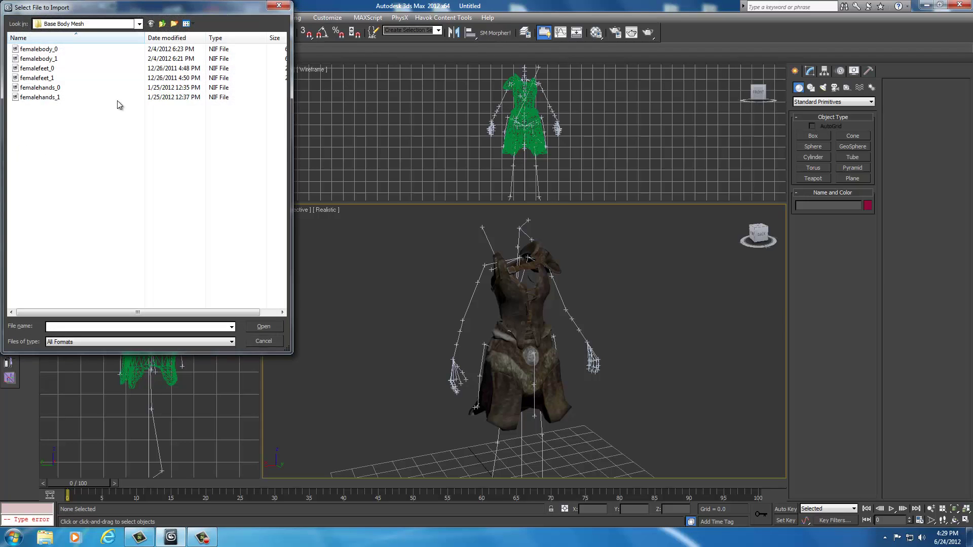
left_click(138, 25)
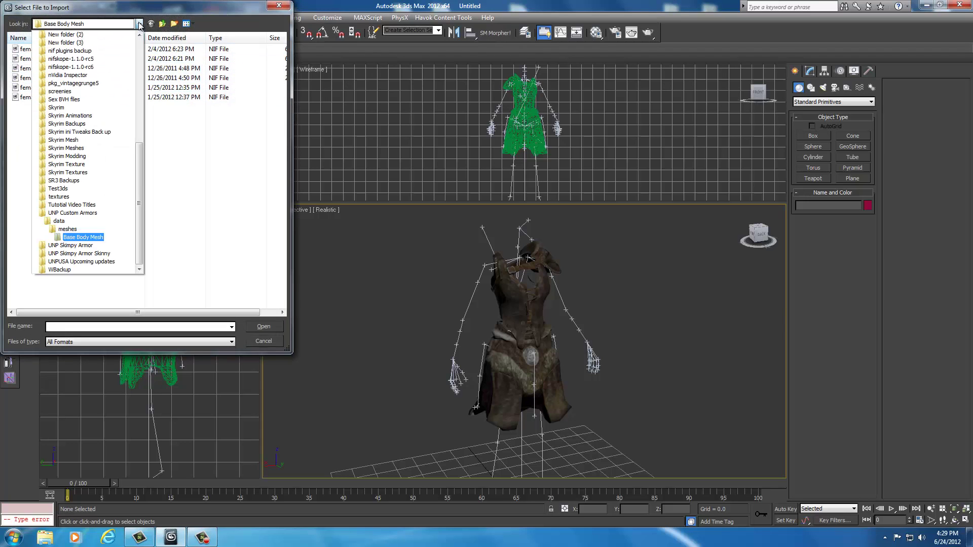
left_click(85, 213)
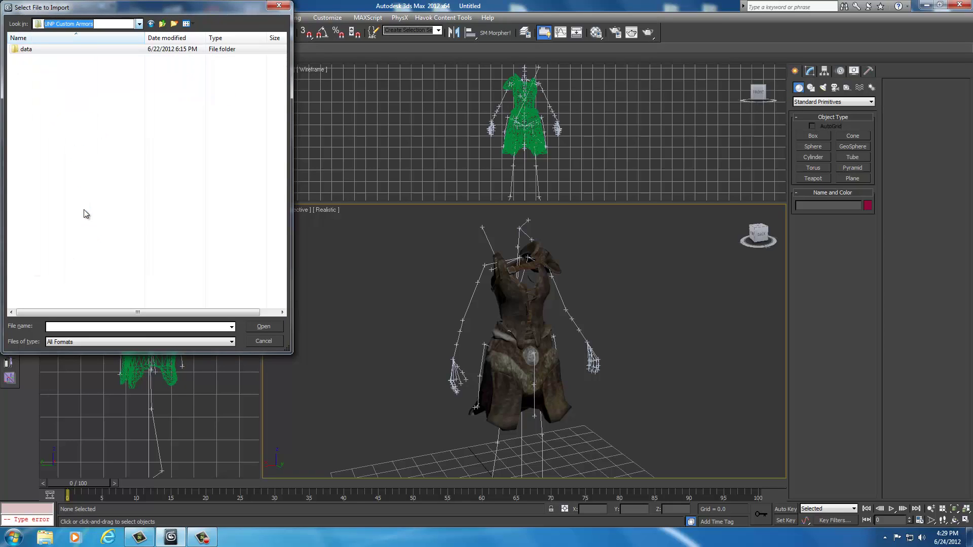
double_click(31, 49)
double_click(31, 49)
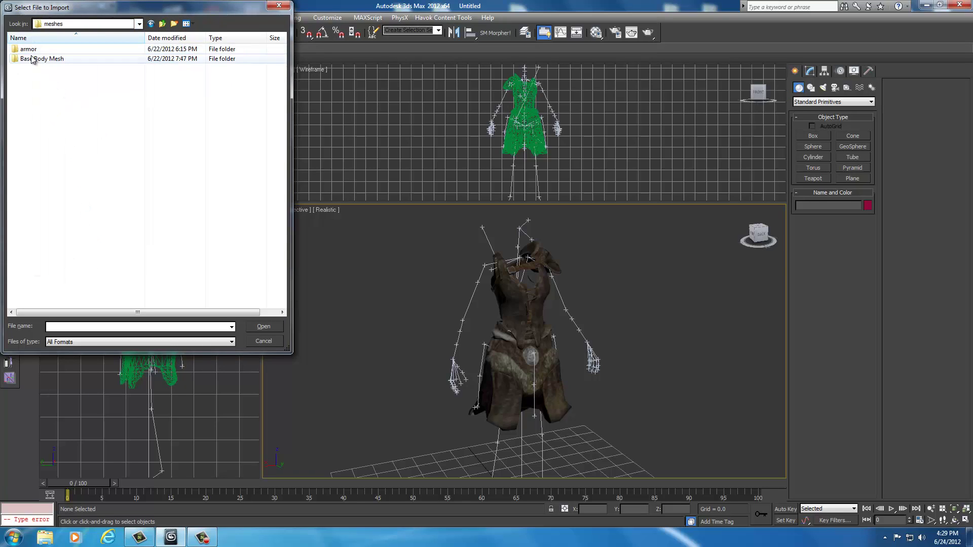
double_click(32, 59)
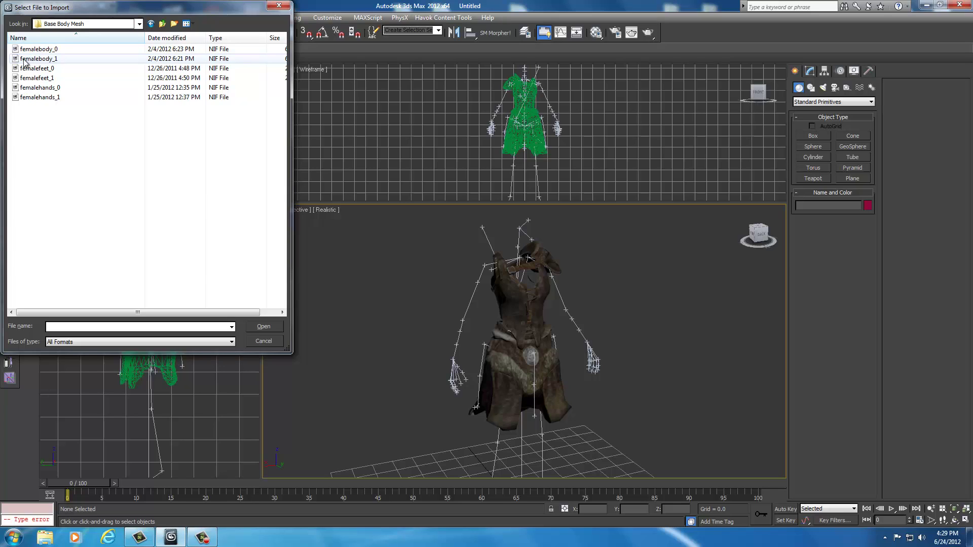
Import the femalebody_1 NIF into the scene with the Skyrim import options as set
left_click(53, 60)
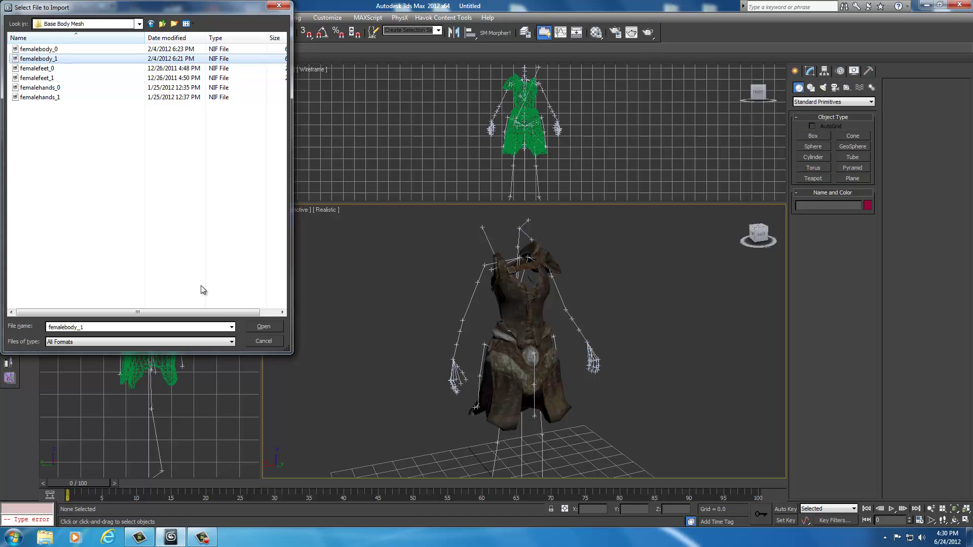
left_click(261, 326)
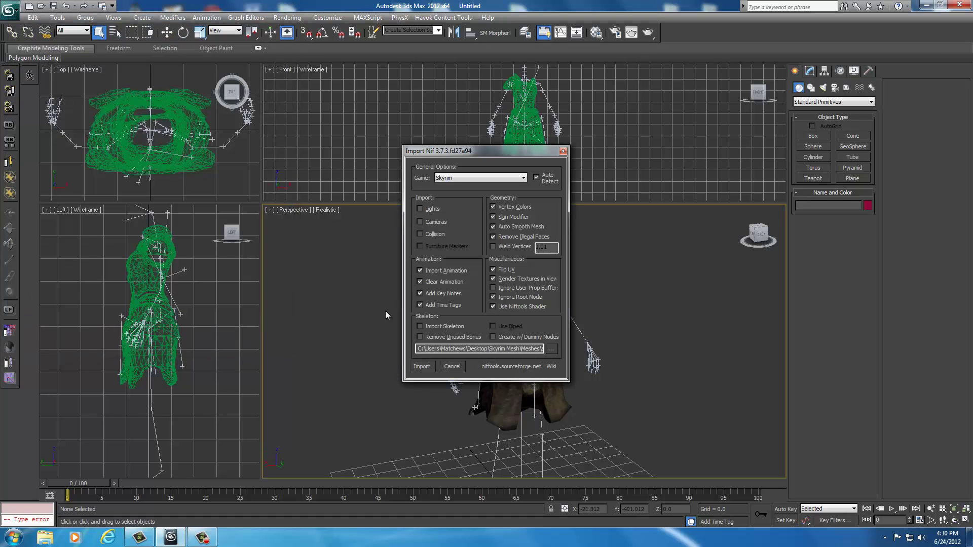
left_click_drag(455, 151, 290, 146)
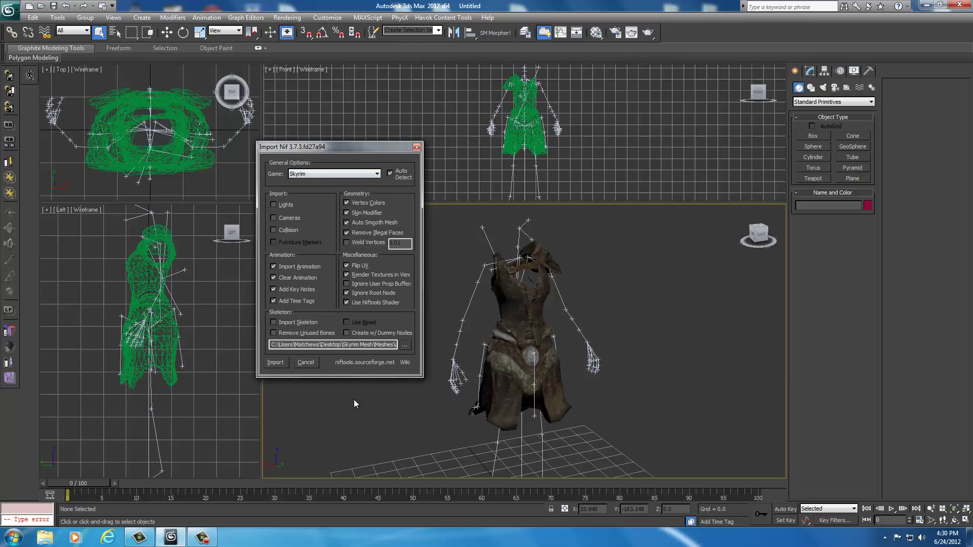
left_click(276, 363)
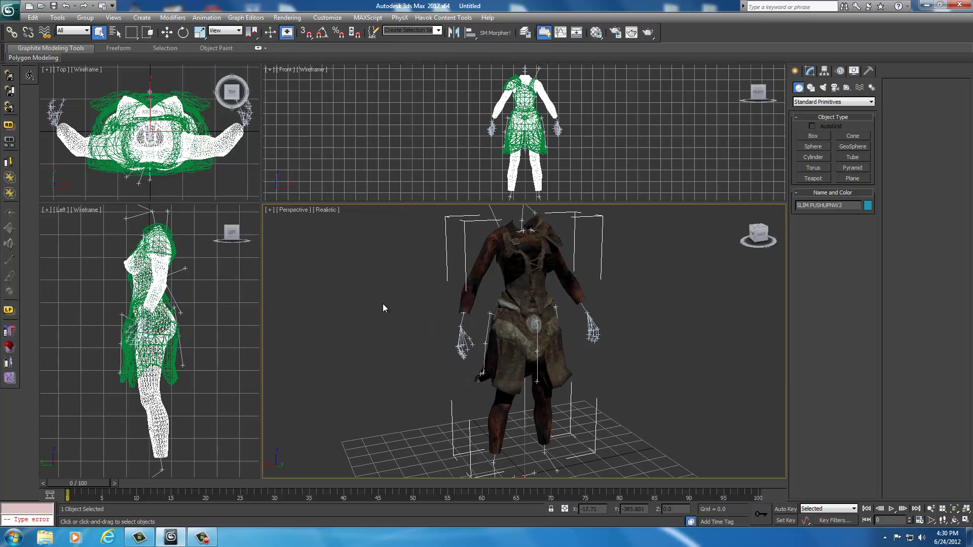
Examine how the imported body fits under the armor from the front, back and side
scroll(373, 341, "up", 5)
key("z")
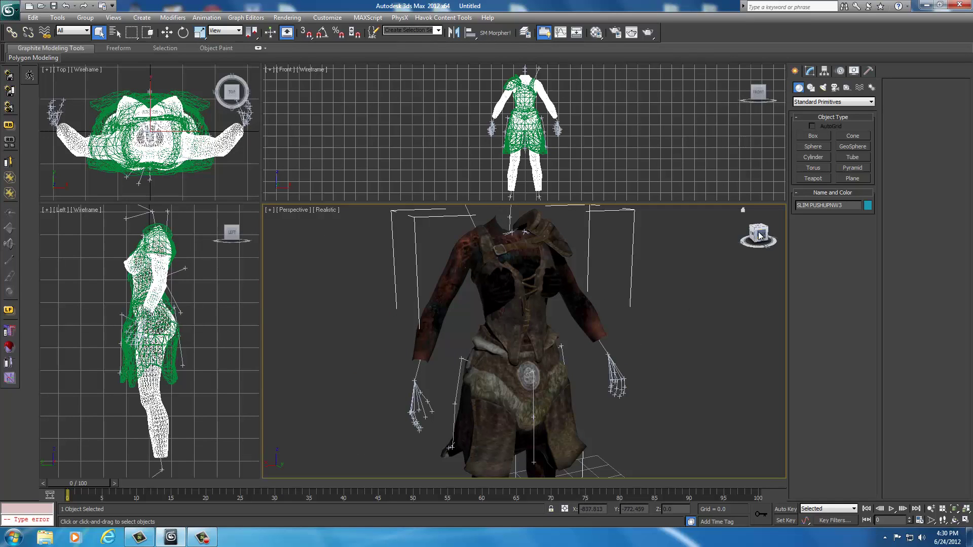
left_click_drag(758, 235, 597, 233)
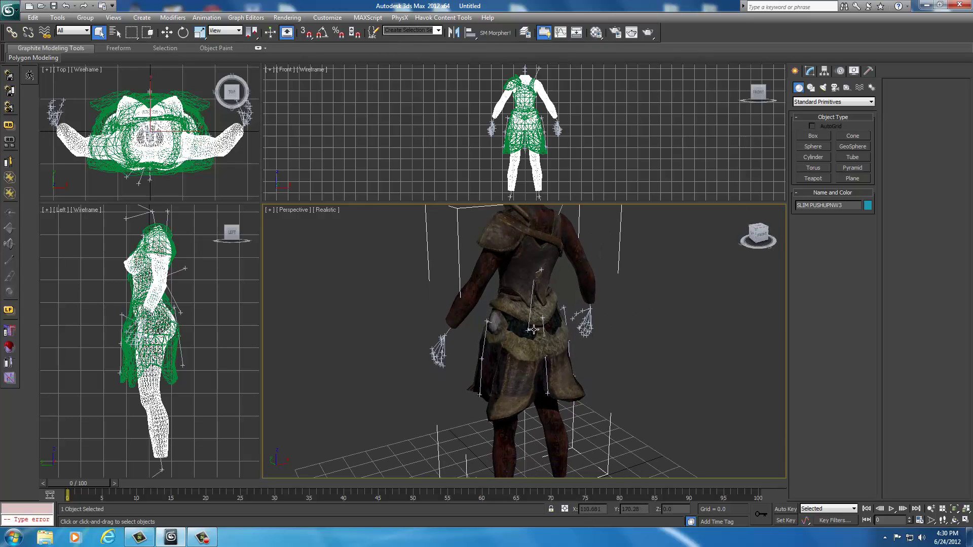
left_click(752, 234)
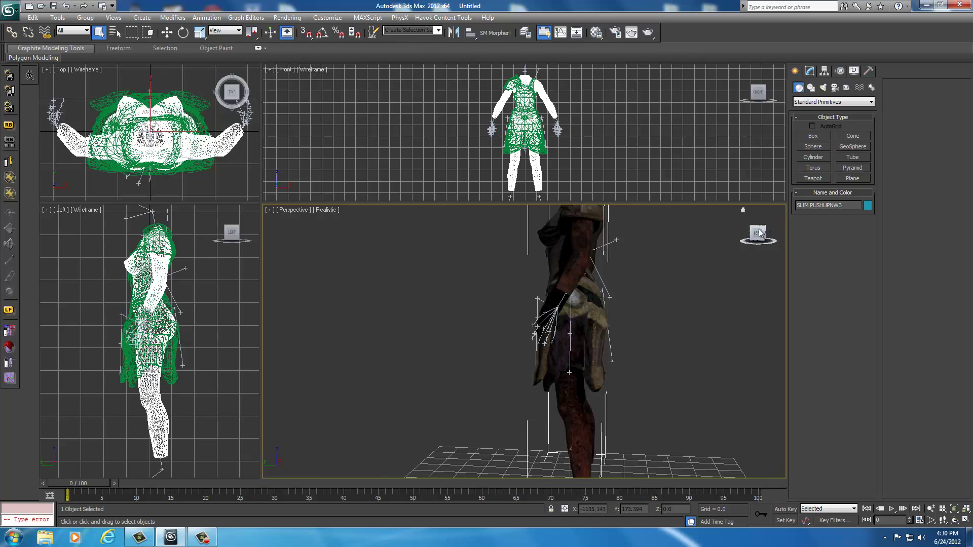
left_click_drag(760, 236, 349, 239)
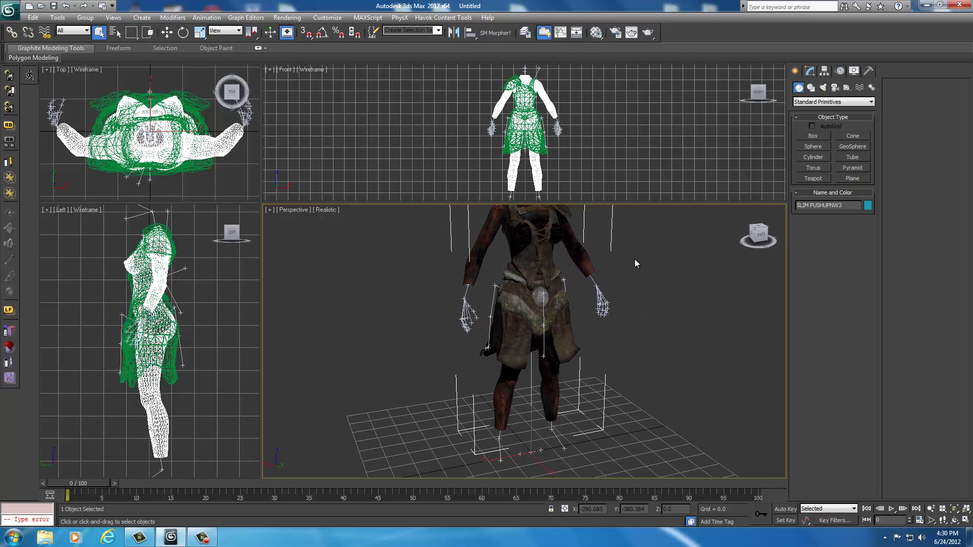
middle_click_drag(636, 261, 628, 358)
scroll(500, 335, "up", 3)
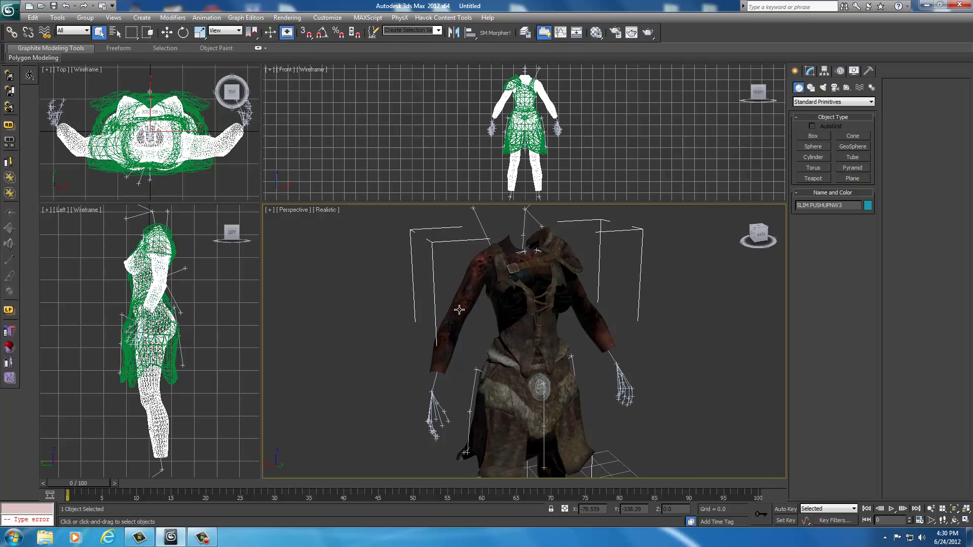
Add a Smooth modifier above the new body's Editable Mesh, assign smoothing group 2, and deselect the body
left_click(809, 72)
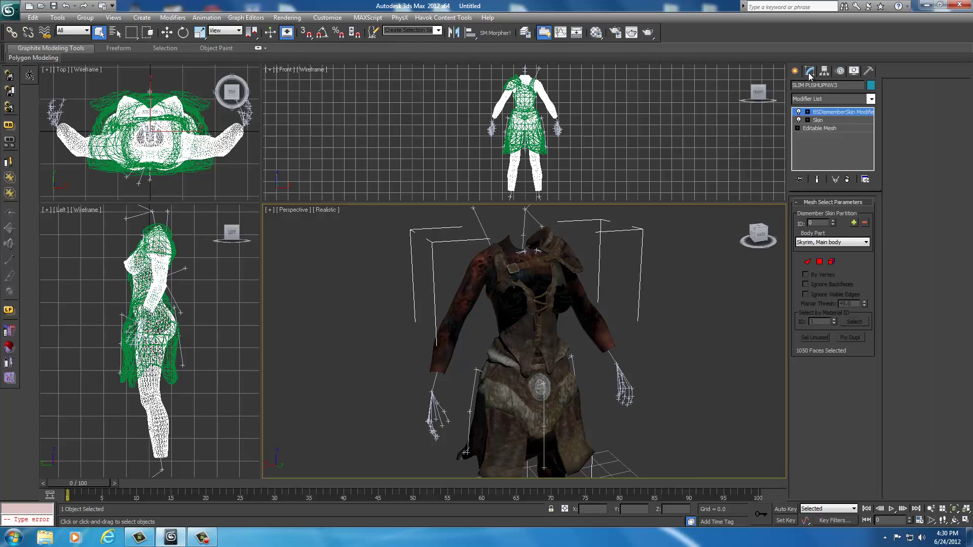
left_click(829, 128)
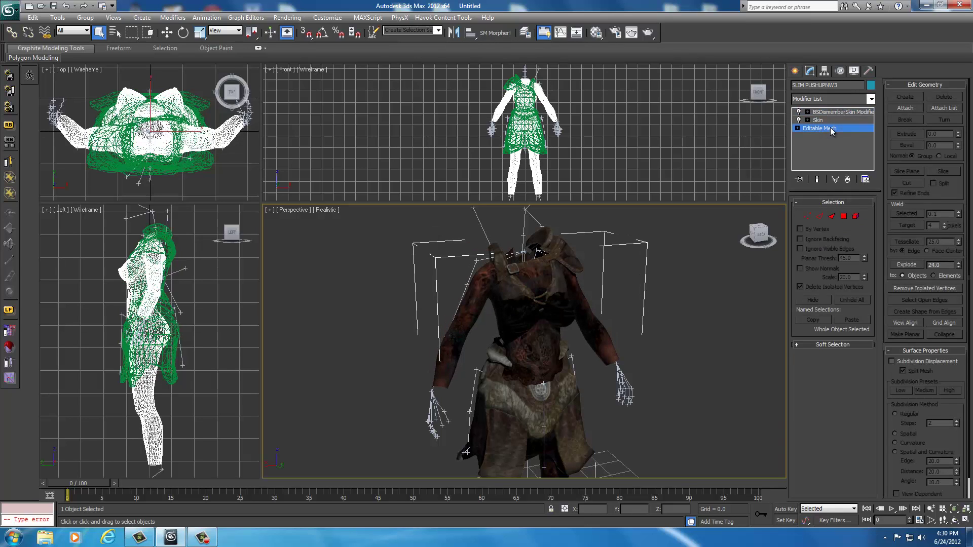
left_click(871, 99)
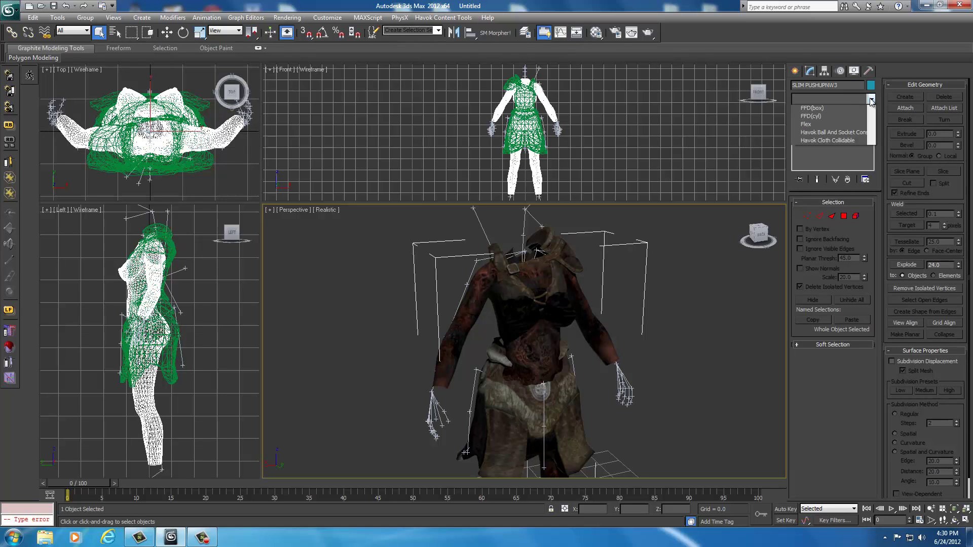
scroll(817, 346, "down", 15)
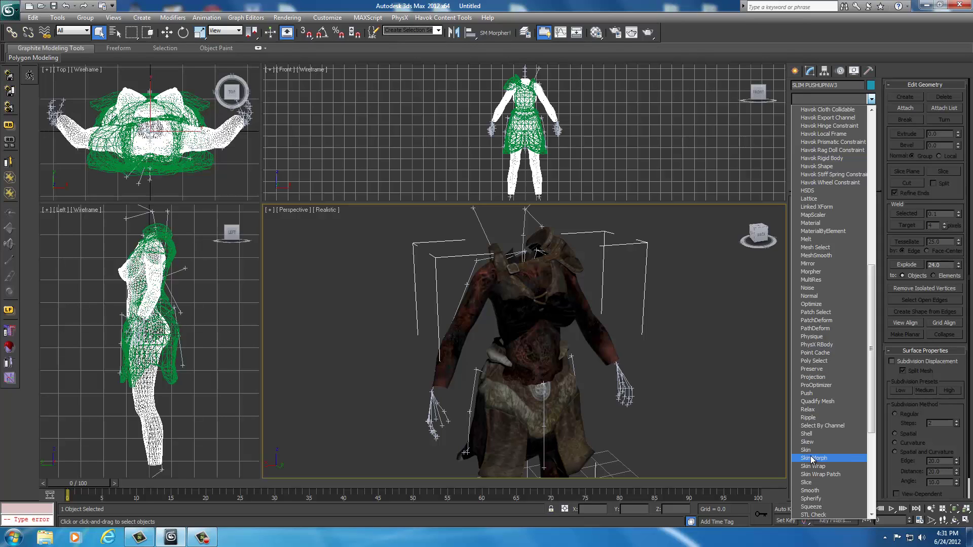
left_click(810, 491)
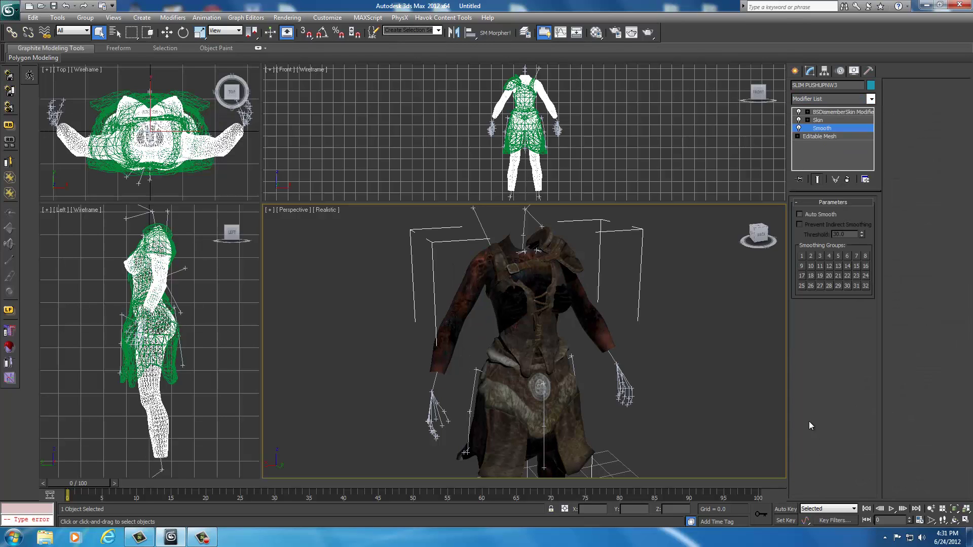
left_click(811, 256)
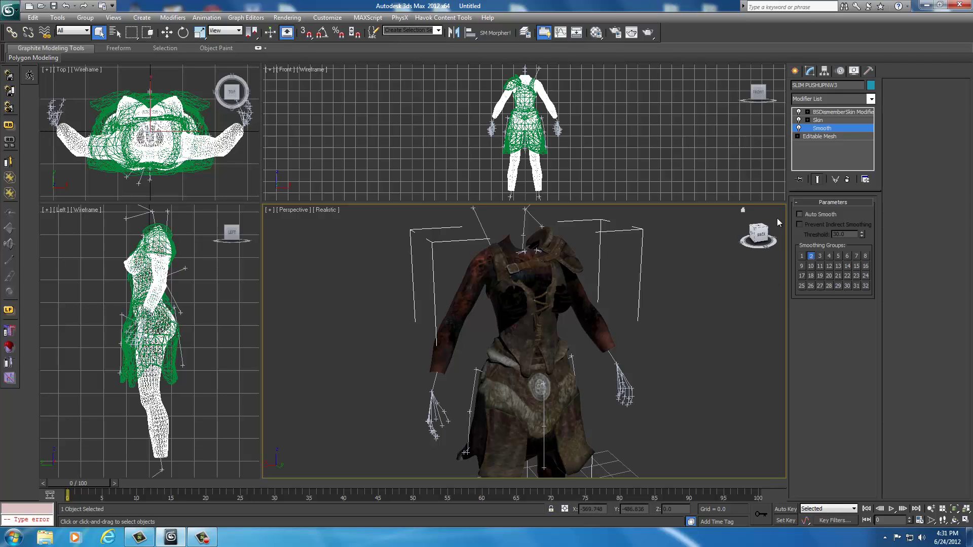
left_click(796, 73)
left_click(677, 300)
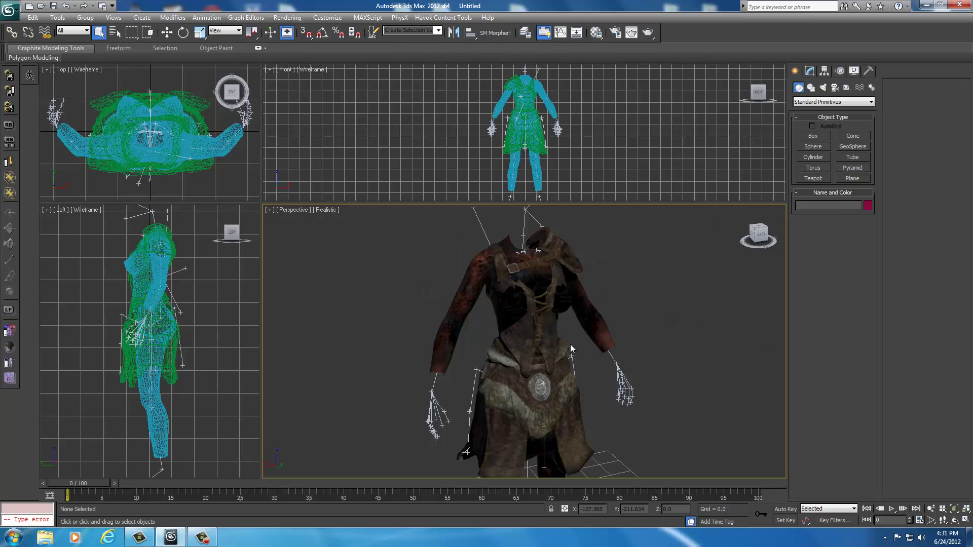
Inspect the modifier stack of the armor, and that of the body mesh for comparison
left_click(536, 336)
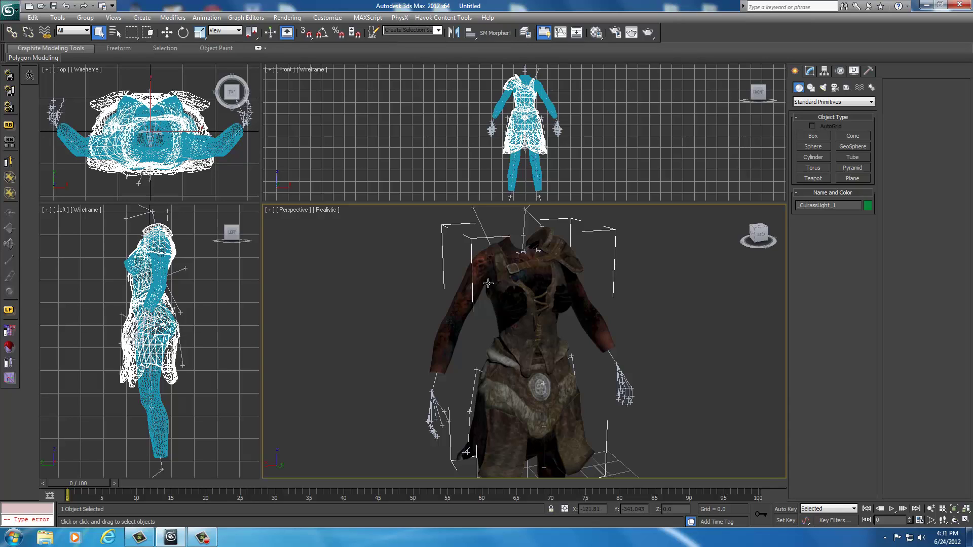
left_click(811, 71)
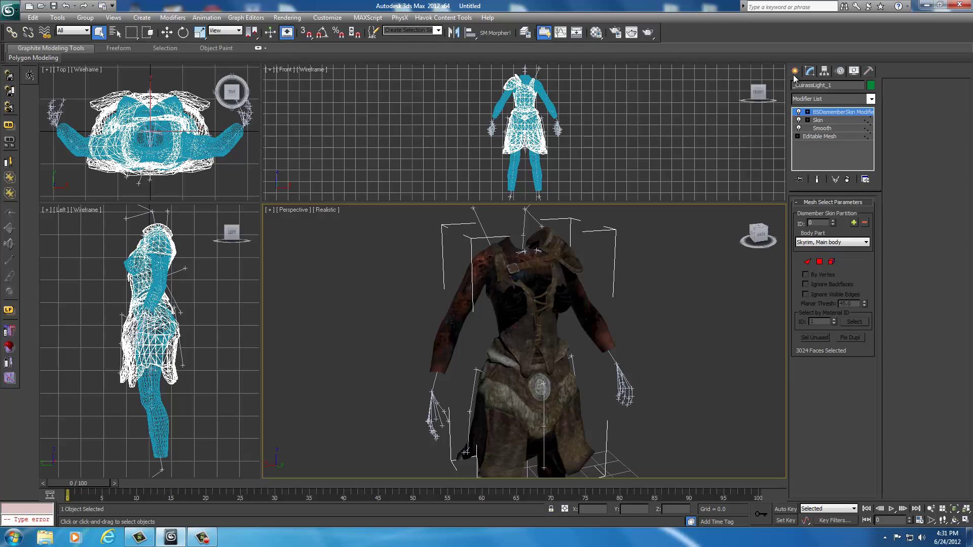
left_click(678, 328)
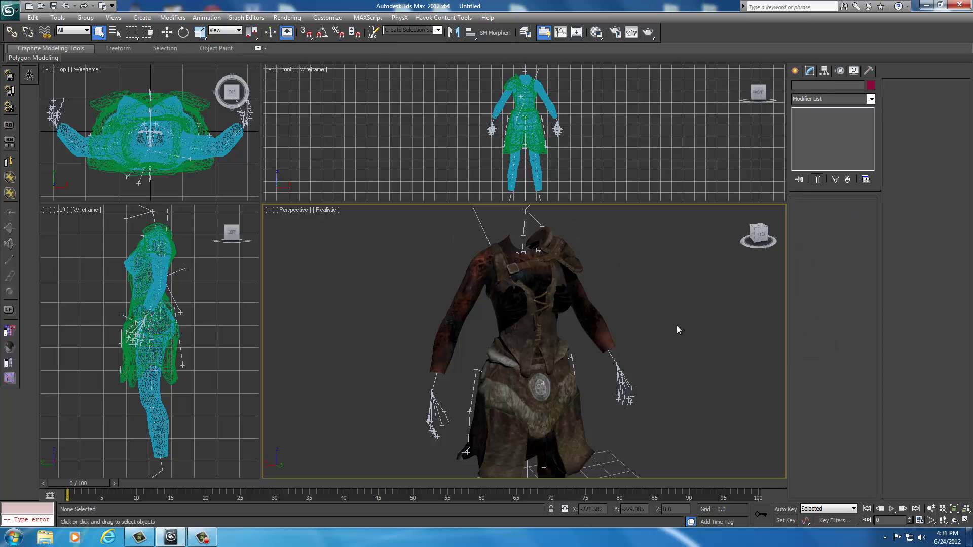
left_click(592, 319)
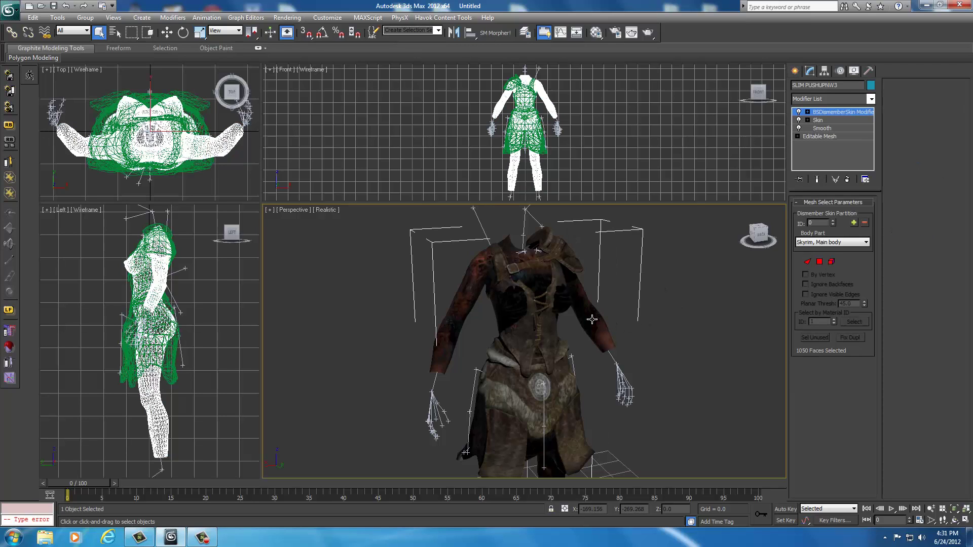
Freeze the body mesh and enter vertex editing on the cuirass's Editable Mesh with no vertices selected
right_click(592, 319)
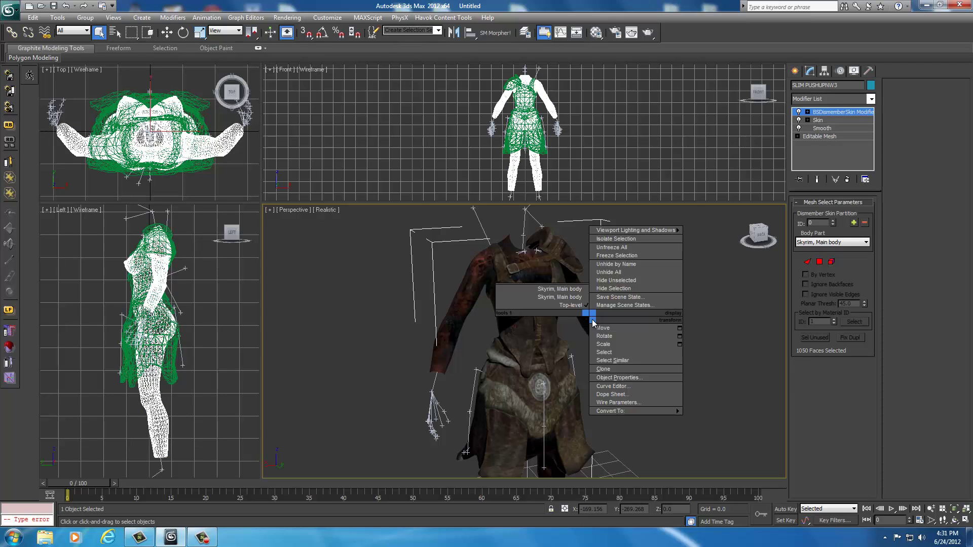
left_click(606, 256)
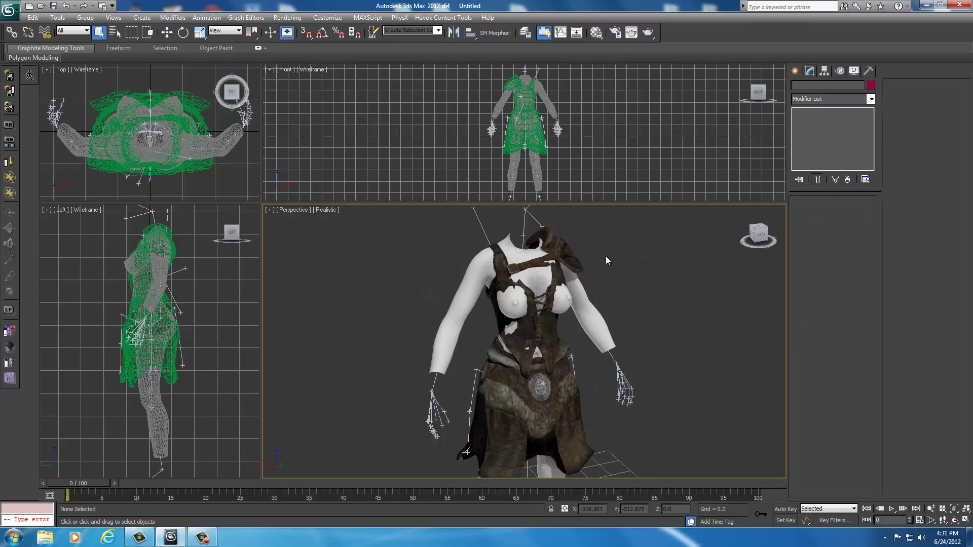
left_click(529, 340)
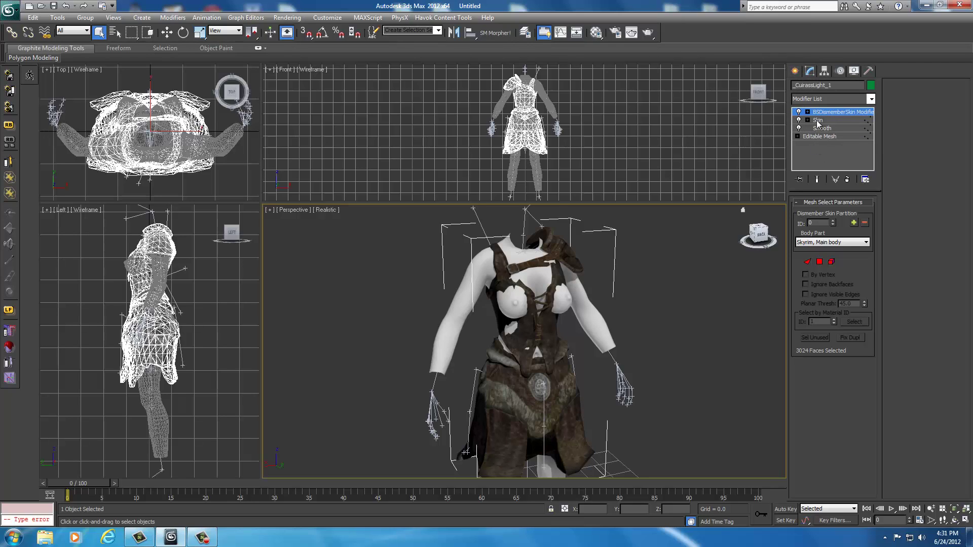
left_click(807, 135)
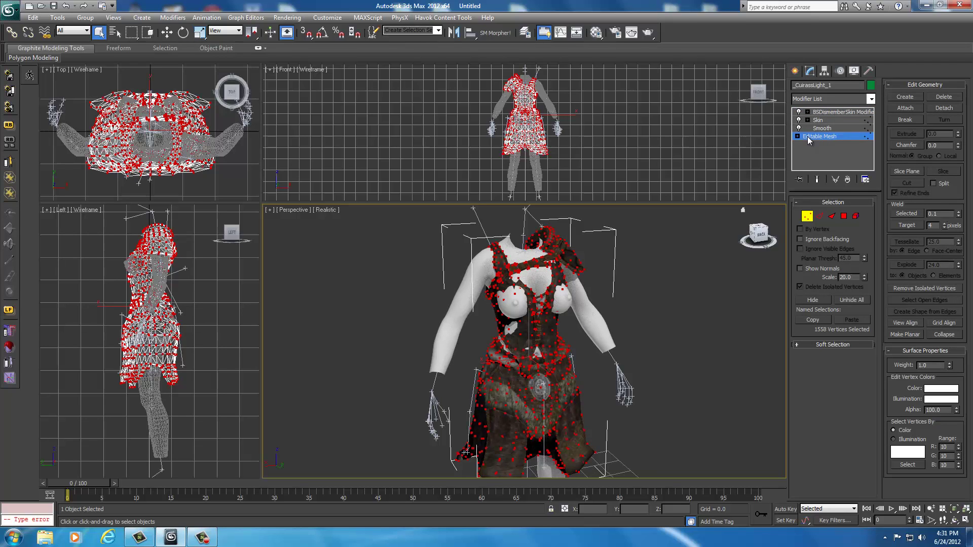
left_click(807, 216)
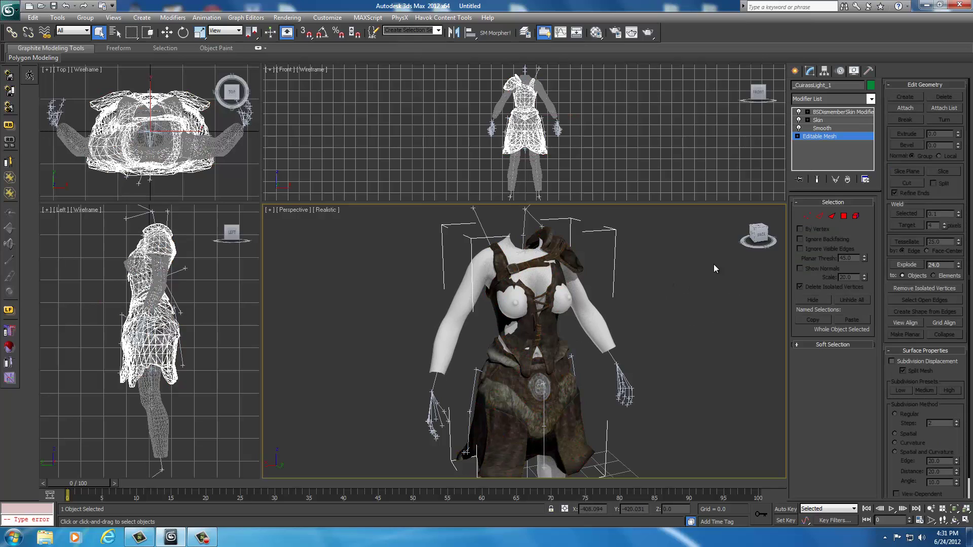
left_click(807, 216)
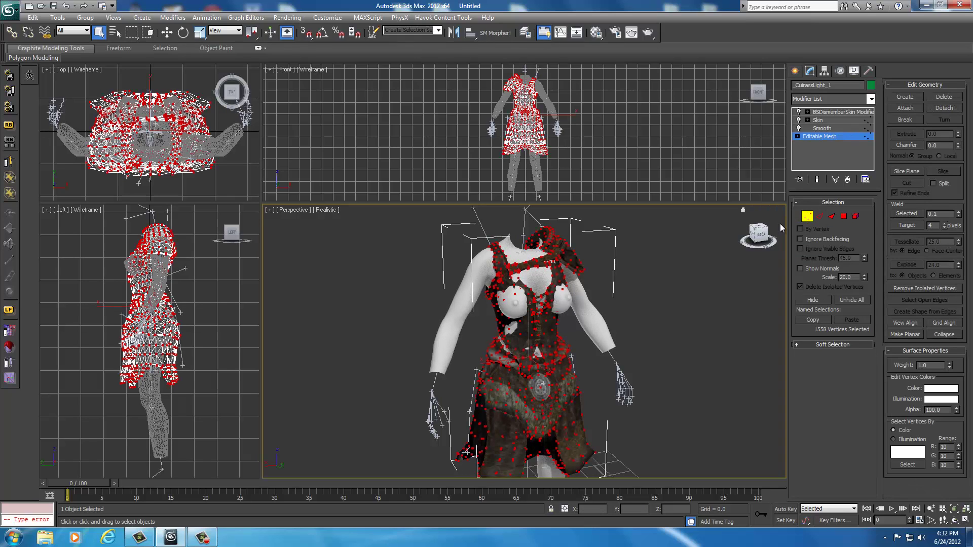
left_click(667, 309)
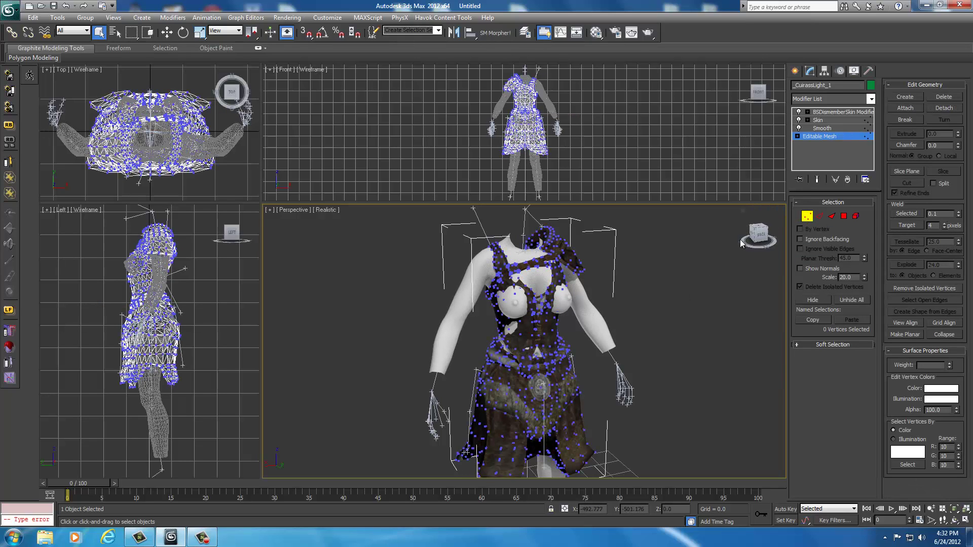
Enable soft selection for the cuirass vertices and set its falloff to 10
left_click_drag(758, 236, 768, 238)
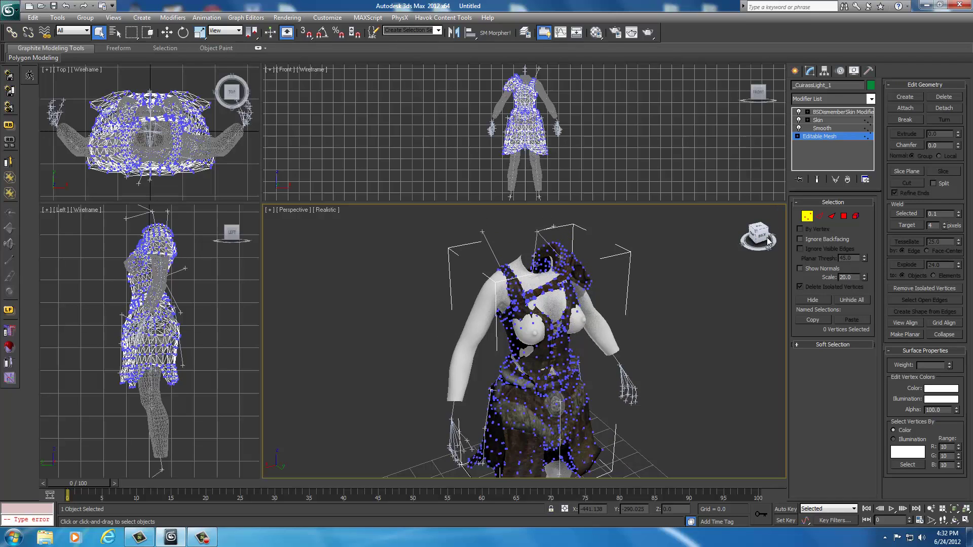
scroll(641, 299, "up", 5)
scroll(641, 291, "down", 4)
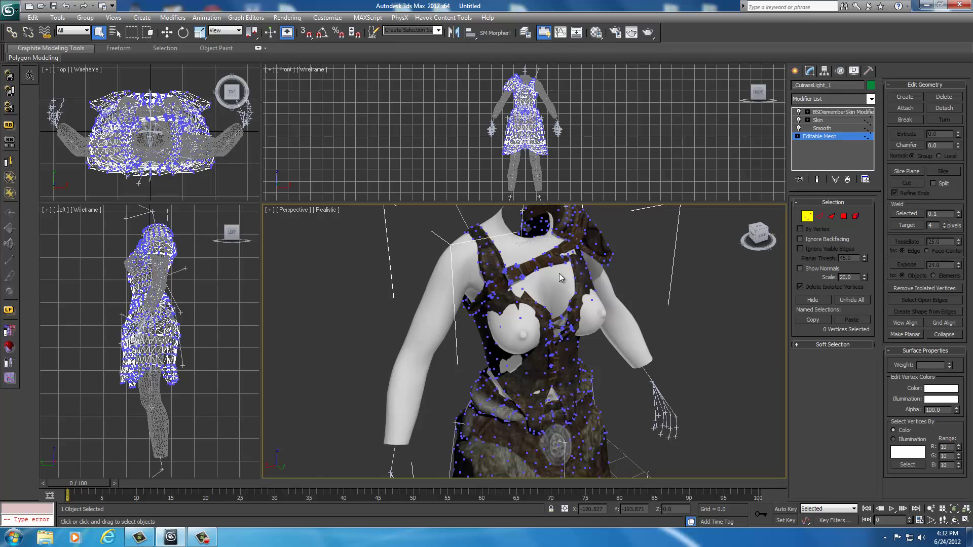
left_click(798, 345)
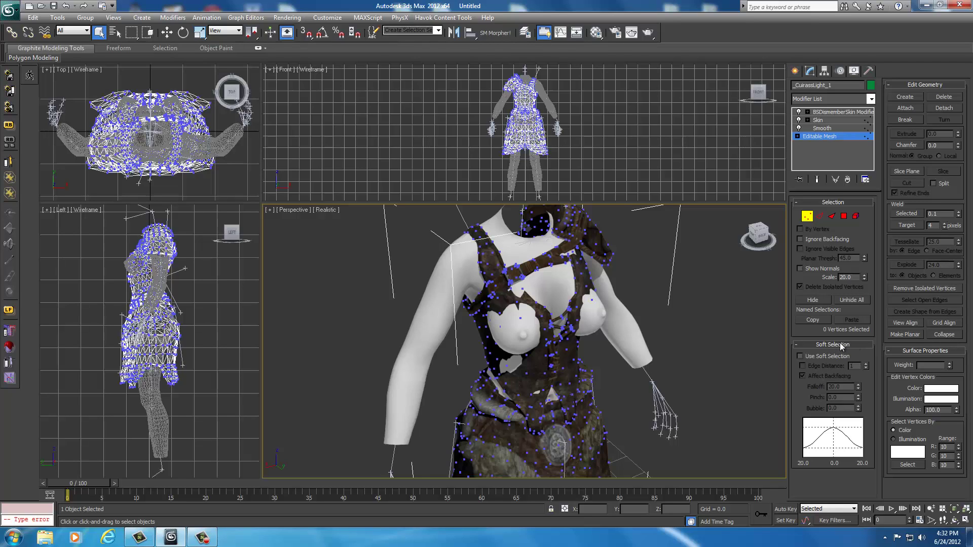
left_click(800, 357)
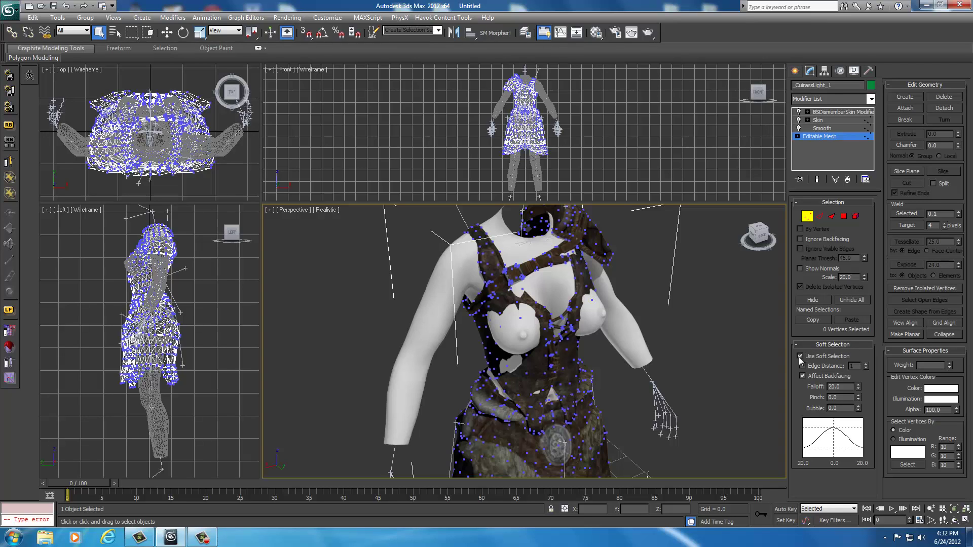
double_click(834, 387)
type("10")
left_click(841, 397)
Check the soft selection's reach on a single chest vertex of the cuirass with the Move tool
right_click(518, 339)
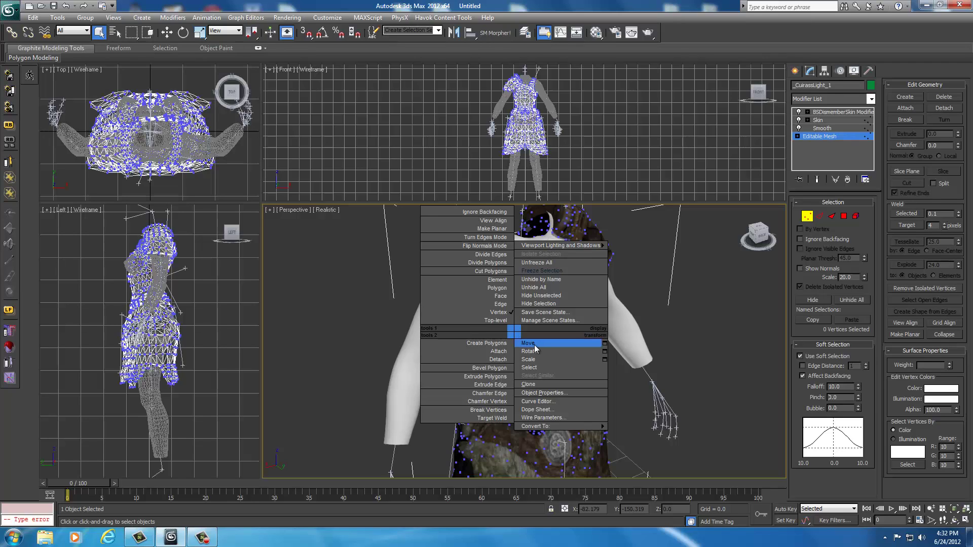
left_click(534, 345)
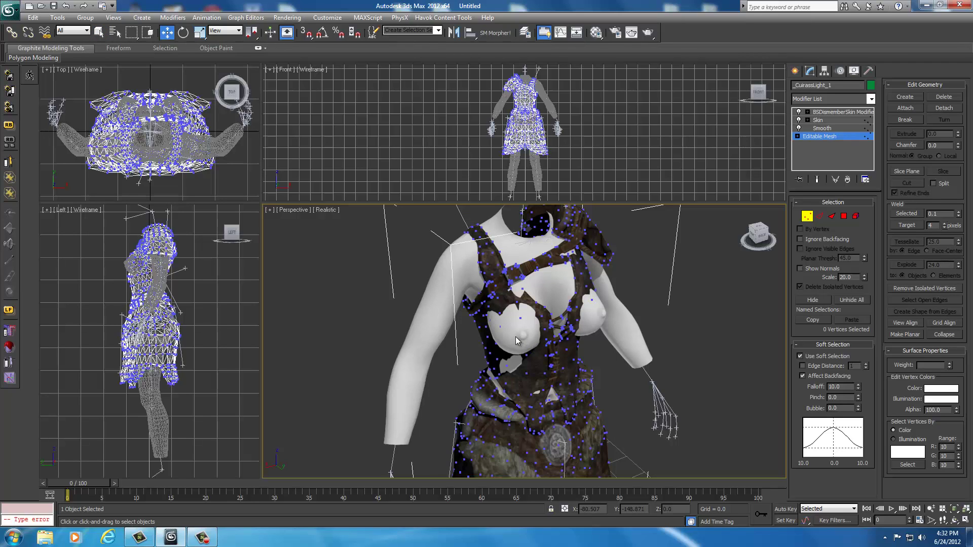
mouse_move(614, 340)
middle_mouse_down()
mouse_move(609, 308)
mouse_move(606, 329)
middle_mouse_up()
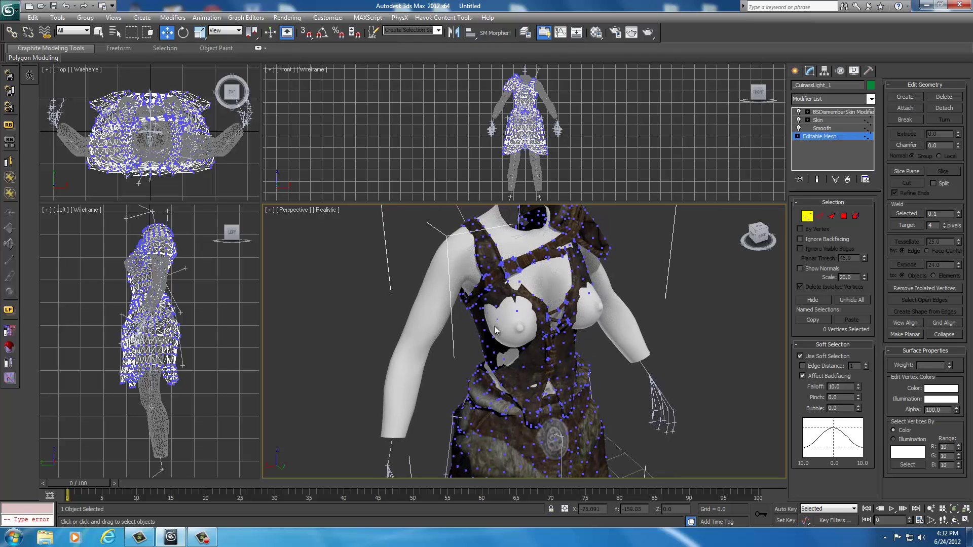
left_click(516, 310)
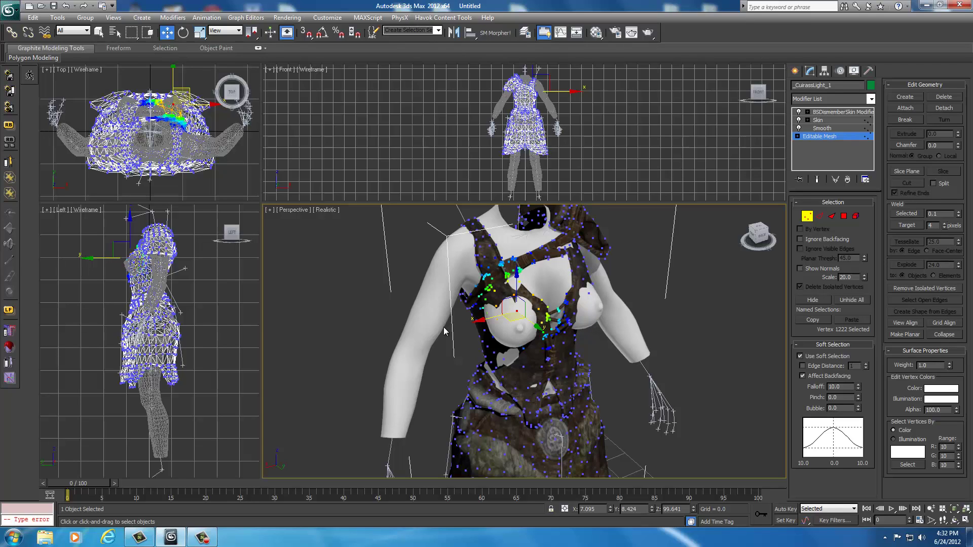
left_click(214, 293)
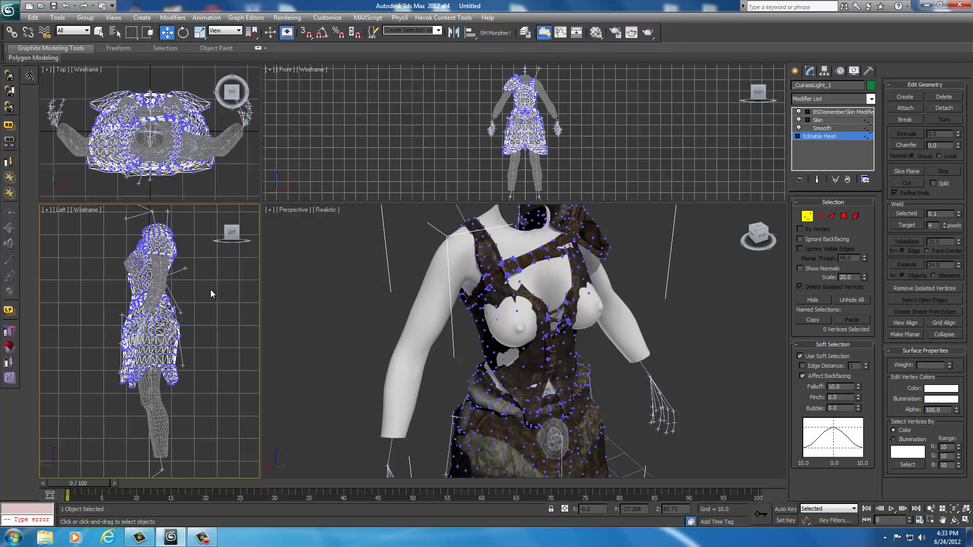
Select the cuirass's chest vertices in the side view and move them about 1.9 units forward over the body's bust
middle_click_drag(210, 290, 207, 325)
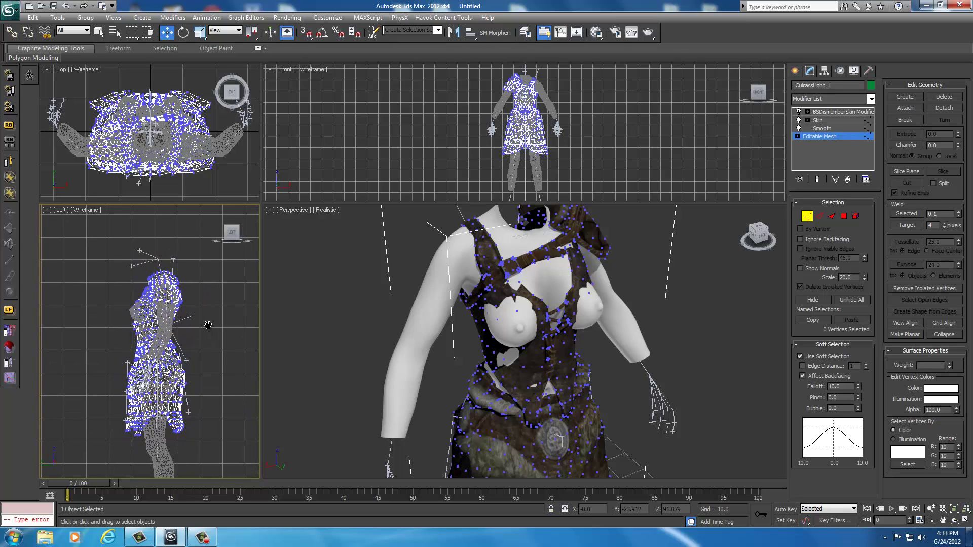
scroll(150, 309, "up", 5)
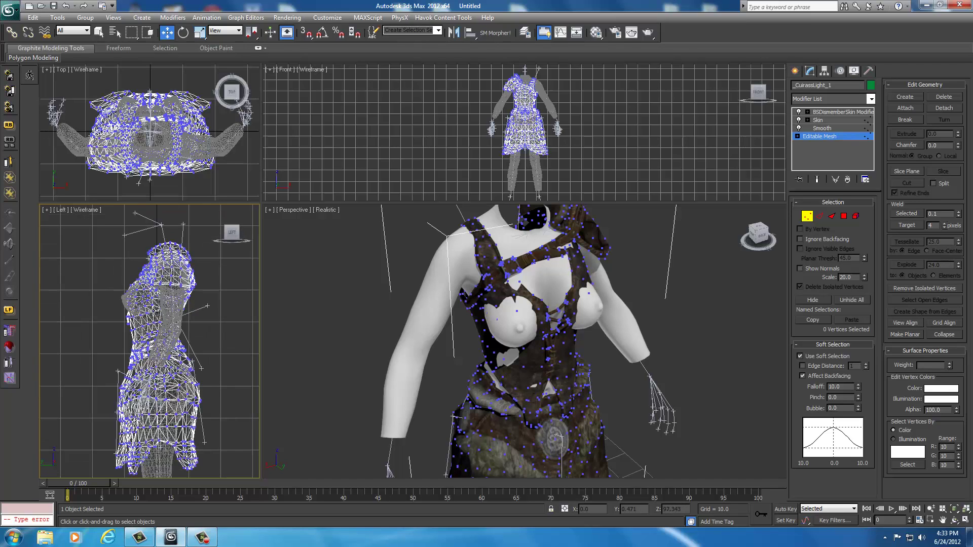
middle_click_drag(161, 304, 153, 358)
scroll(155, 354, "up", 4)
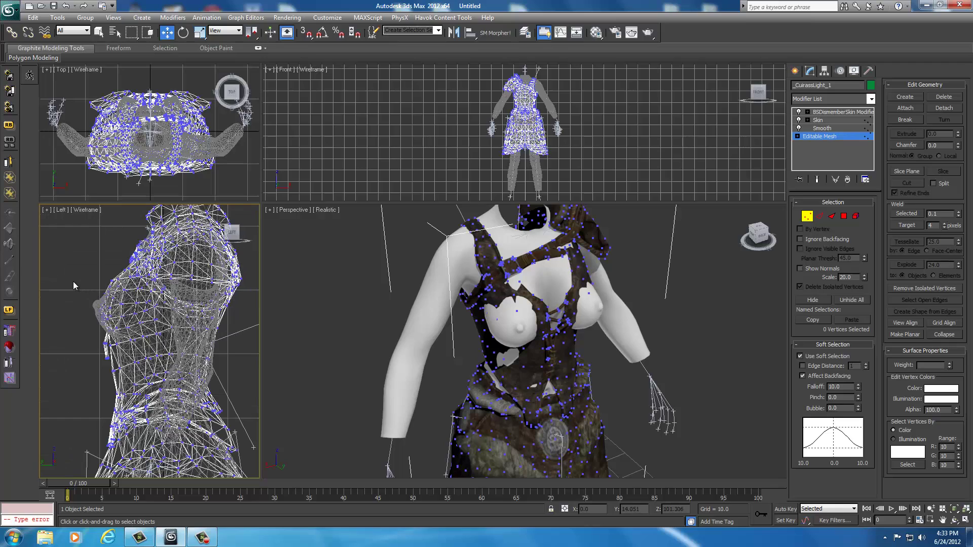
left_click_drag(73, 281, 132, 333)
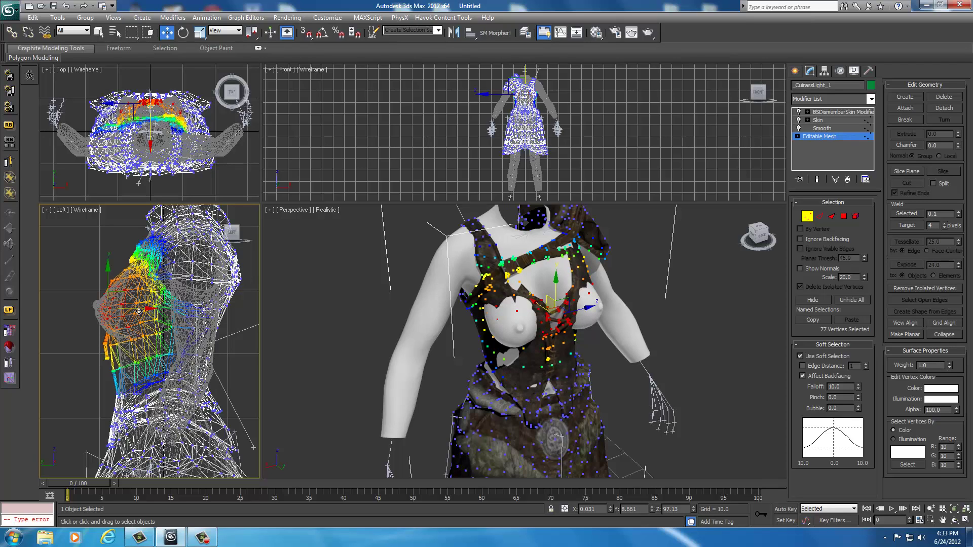
left_click_drag(152, 308, 139, 312)
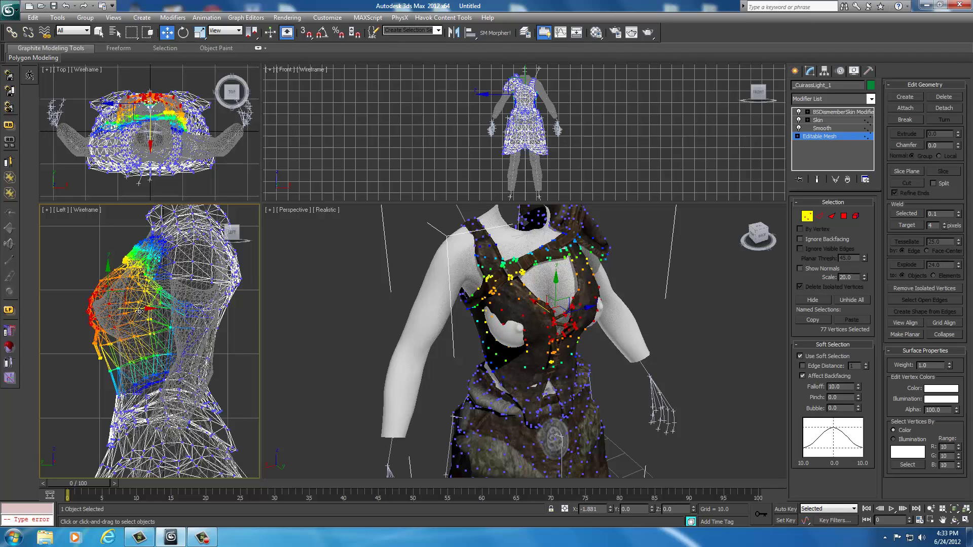
left_click_drag(139, 311, 140, 312)
Scale the selected chest vertices slightly wider along the X axis to cover the sides of the bust
right_click(461, 334)
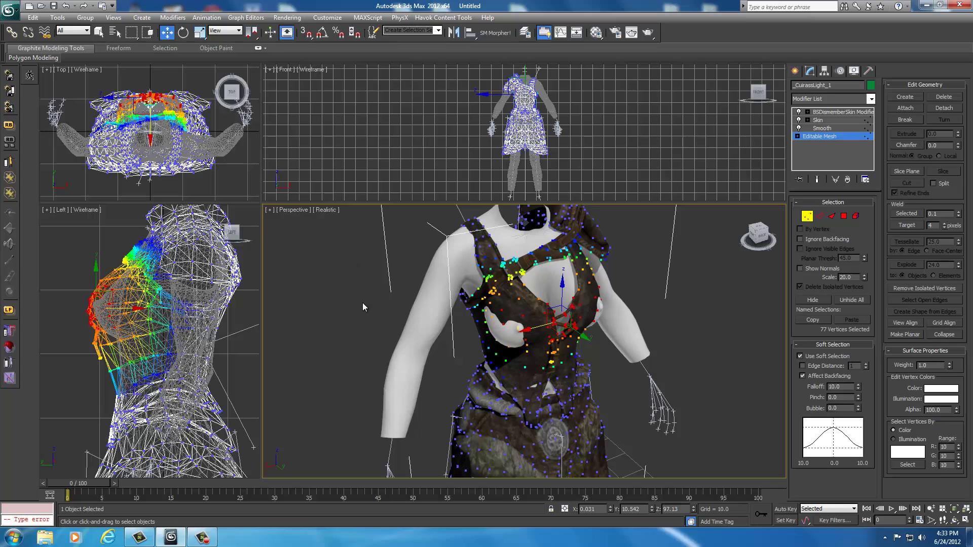
right_click(376, 328)
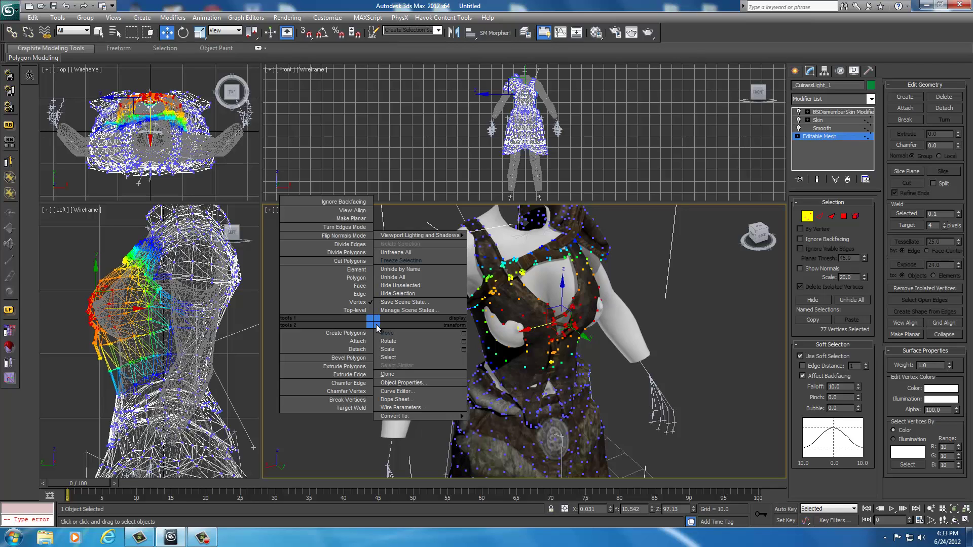
left_click(388, 350)
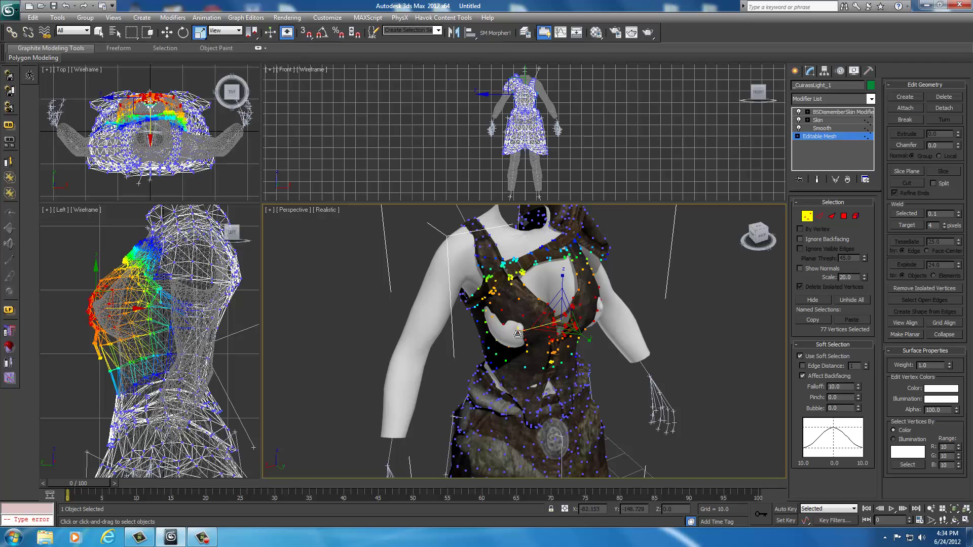
left_click_drag(528, 330, 525, 331)
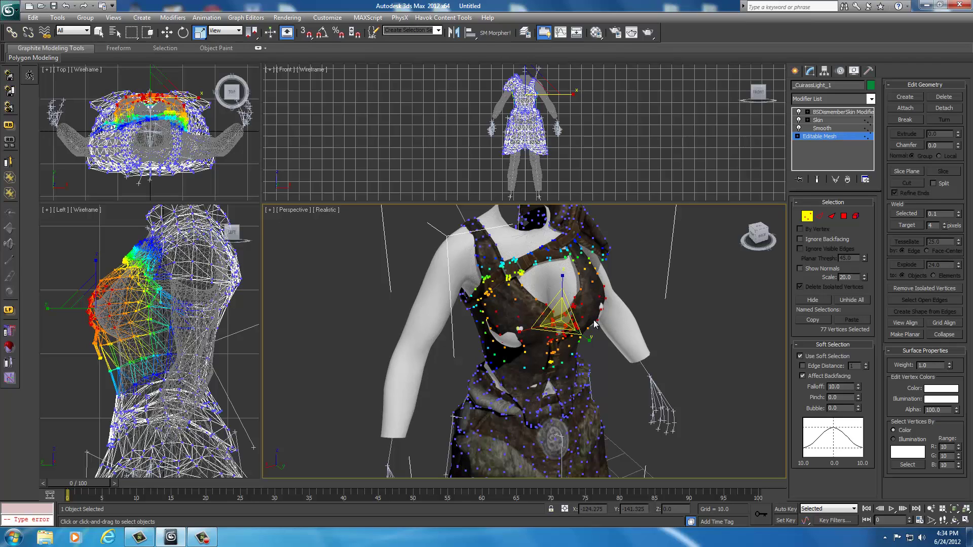
left_click(562, 315)
Move the selected chest vertices about 0.7 units down in the side view
right_click(420, 318)
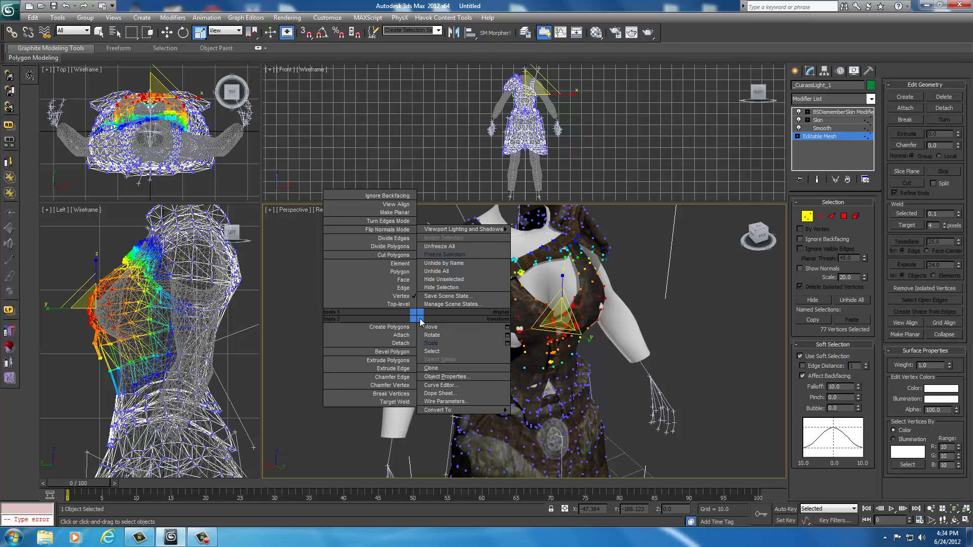
left_click(428, 327)
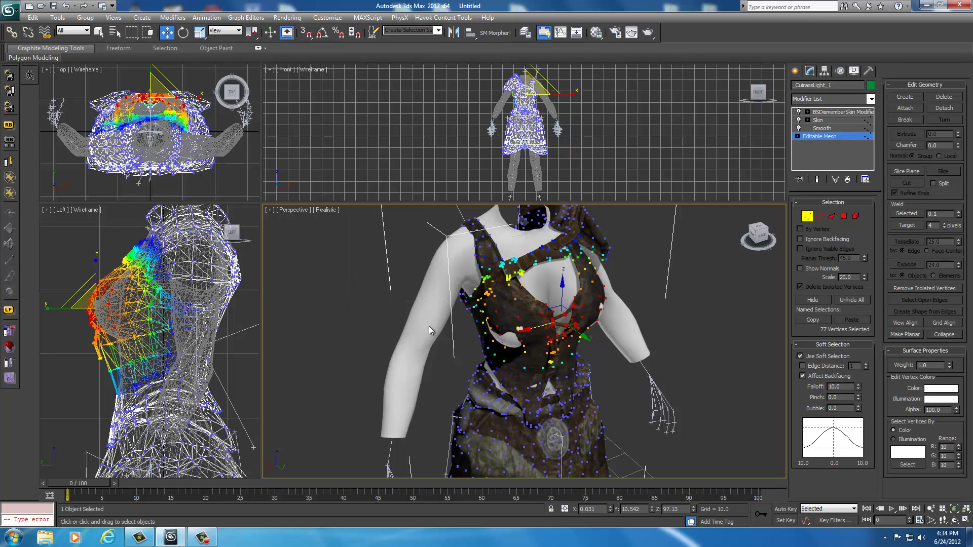
middle_click(243, 326)
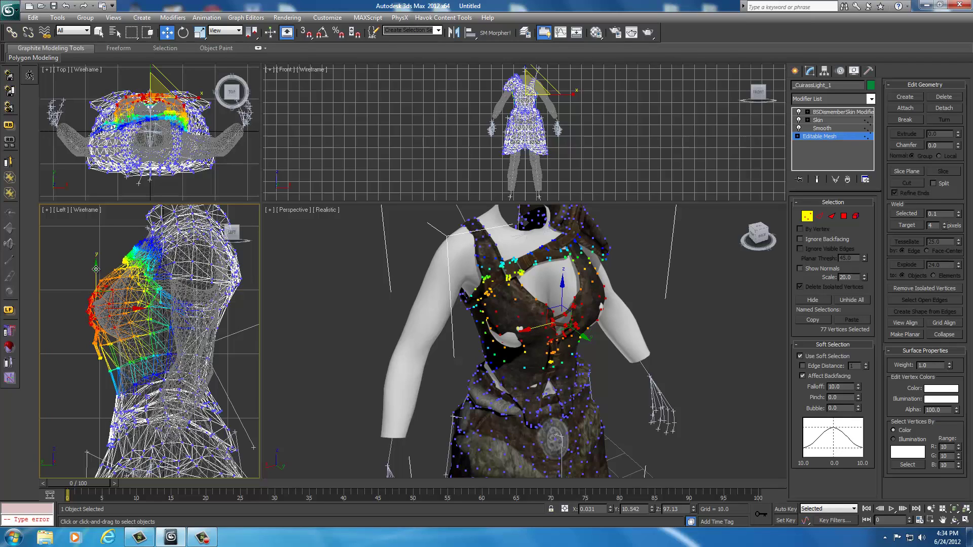
left_click_drag(95, 270, 96, 278)
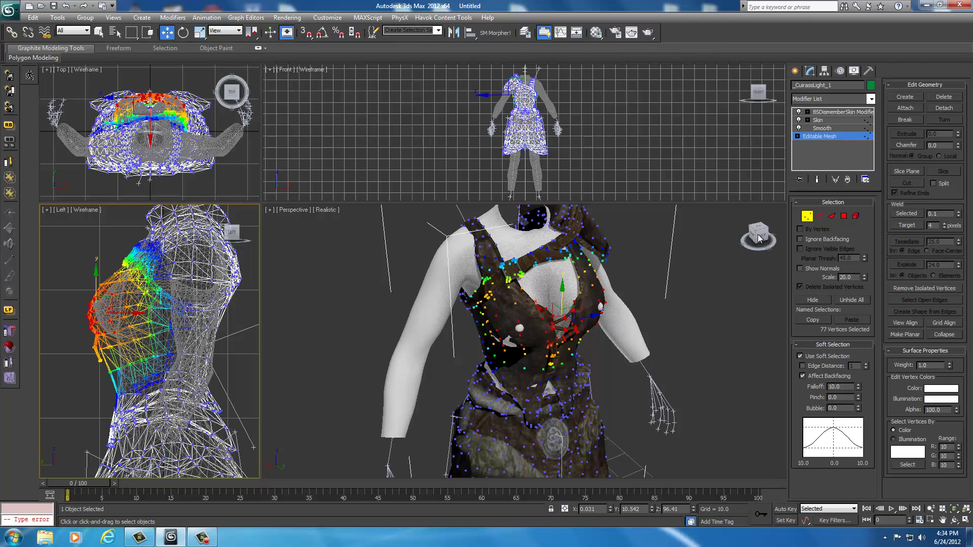
Move a vertex on the wearer's right side of the chest about 0.6 units outward and 0.7 forward to cover the exposed skin
scroll(474, 340, "up", 5)
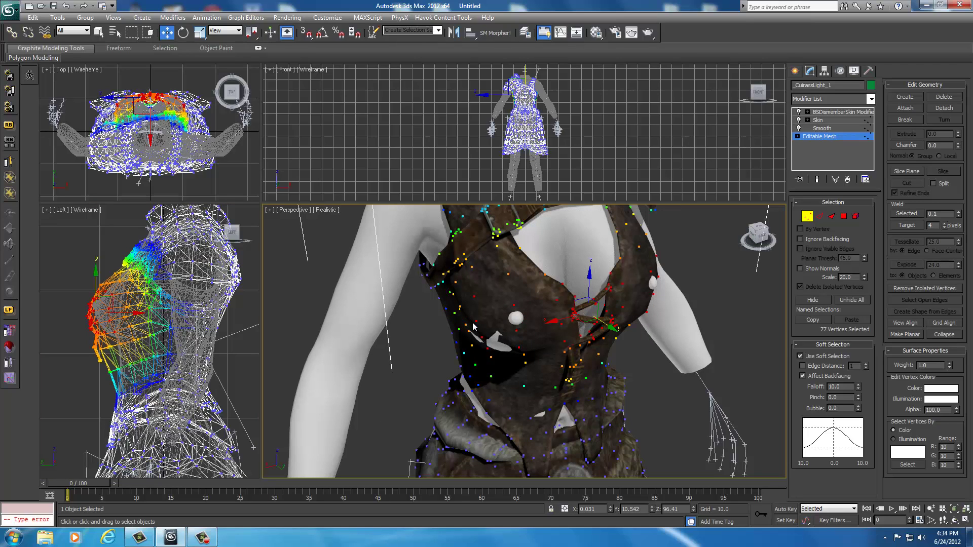
left_click(515, 331)
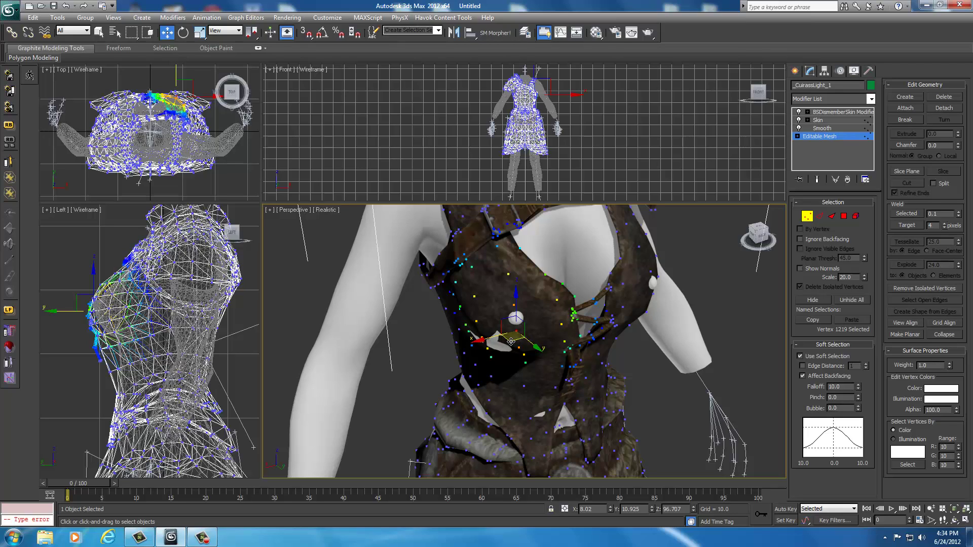
left_click_drag(511, 342, 509, 347)
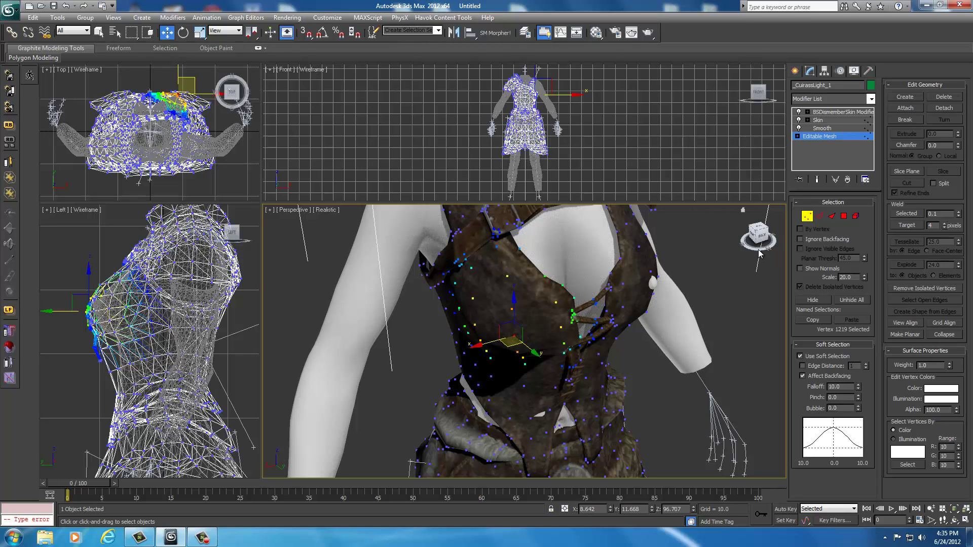
Move a vertex on the wearer's left side of the chest about 0.5 units outward and 0.8 forward to cover the exposed skin
left_click_drag(761, 237, 699, 239)
middle_click_drag(533, 289, 612, 285)
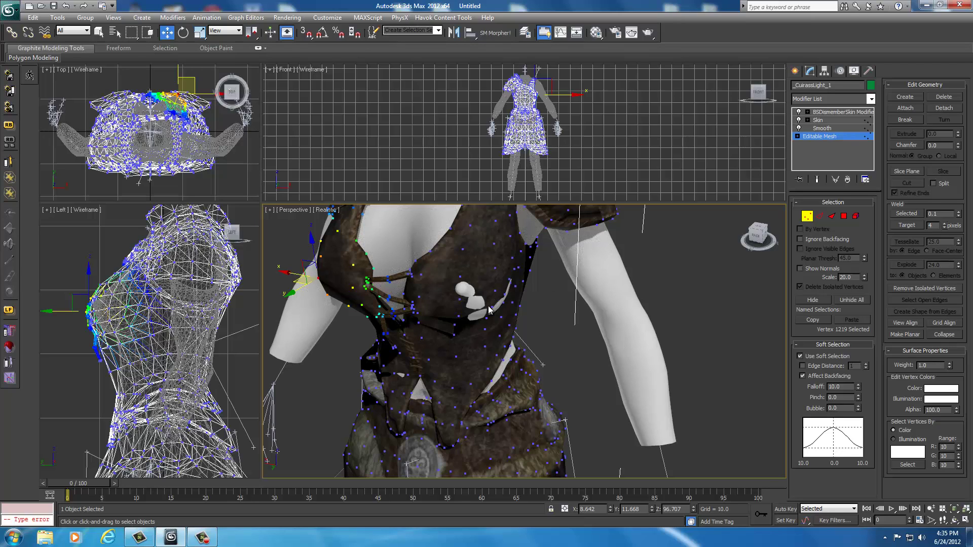
left_click(488, 294)
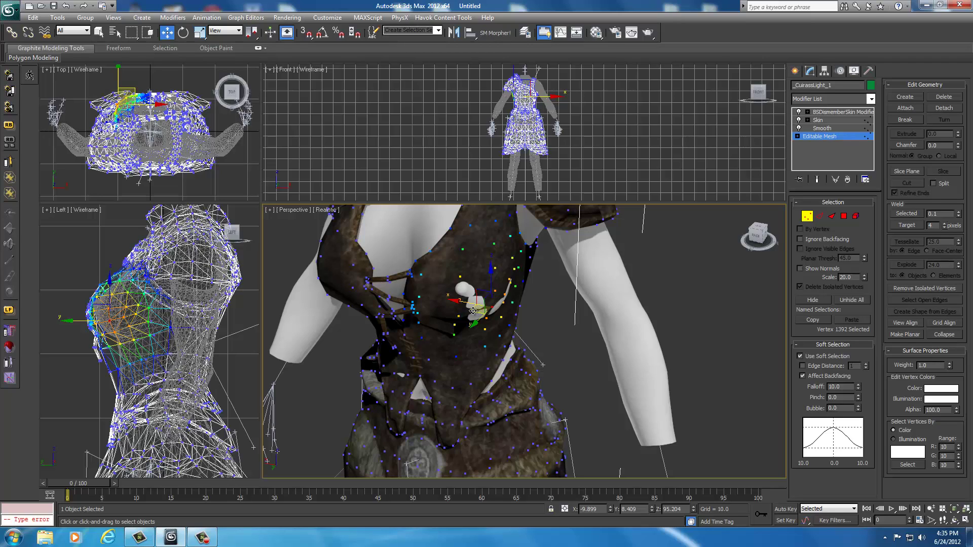
left_click_drag(472, 312, 475, 313)
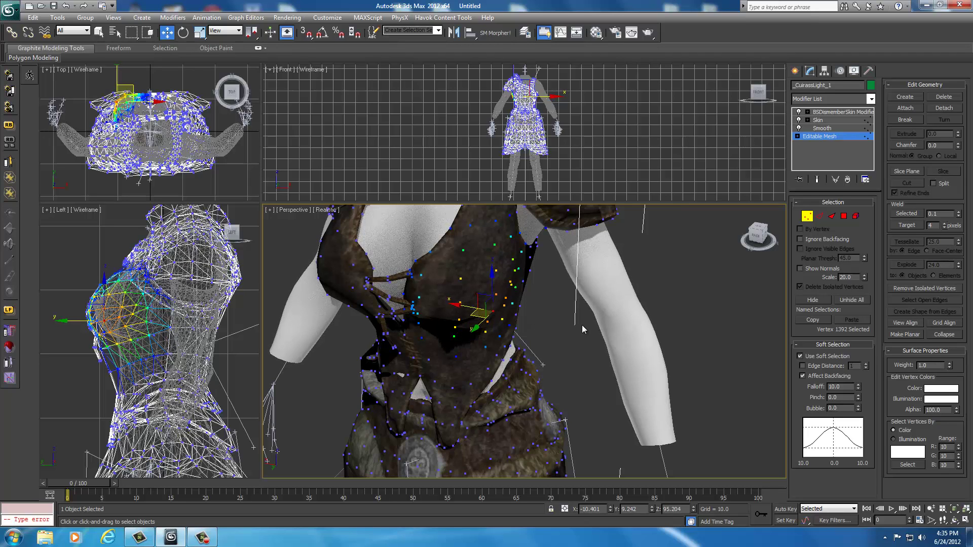
Examine the front of the waist and belt area for skin showing through the cuirass
left_click(715, 309)
left_click_drag(758, 238, 783, 233)
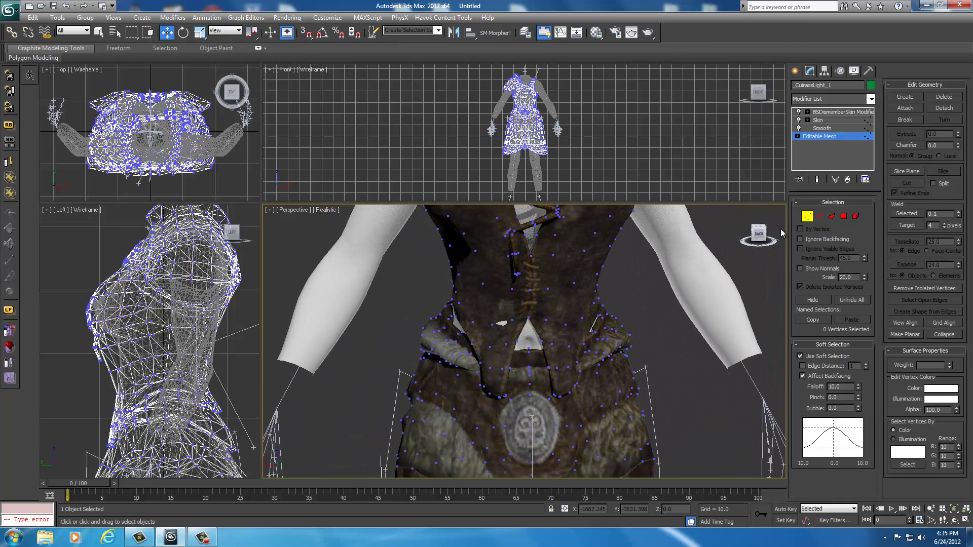
left_click(511, 320)
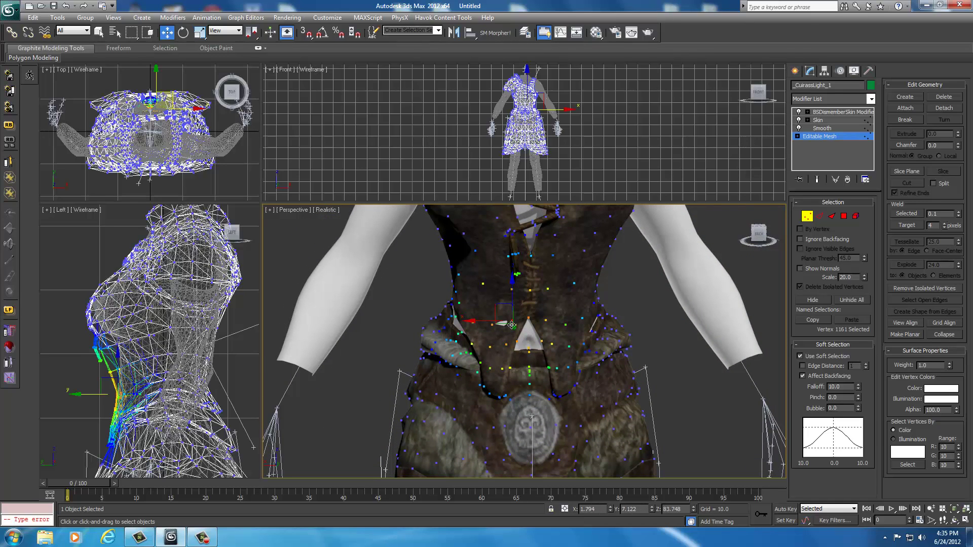
middle_click_drag(541, 329, 538, 338)
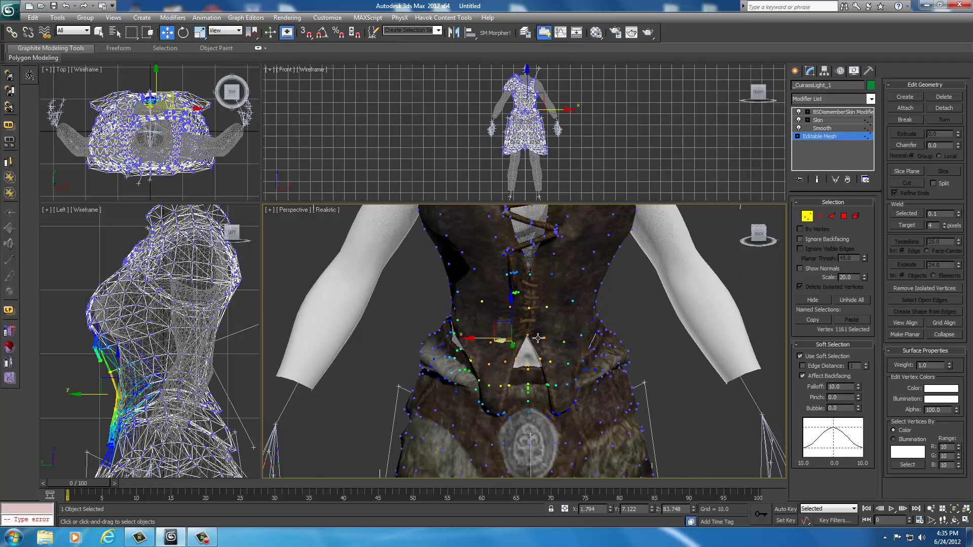
scroll(538, 338, "up", 3)
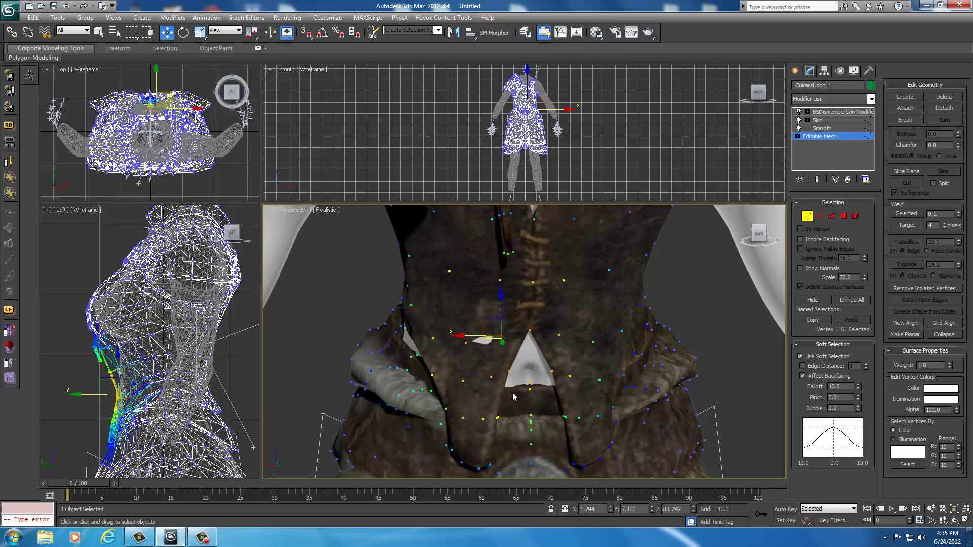
left_click_drag(758, 237, 738, 242)
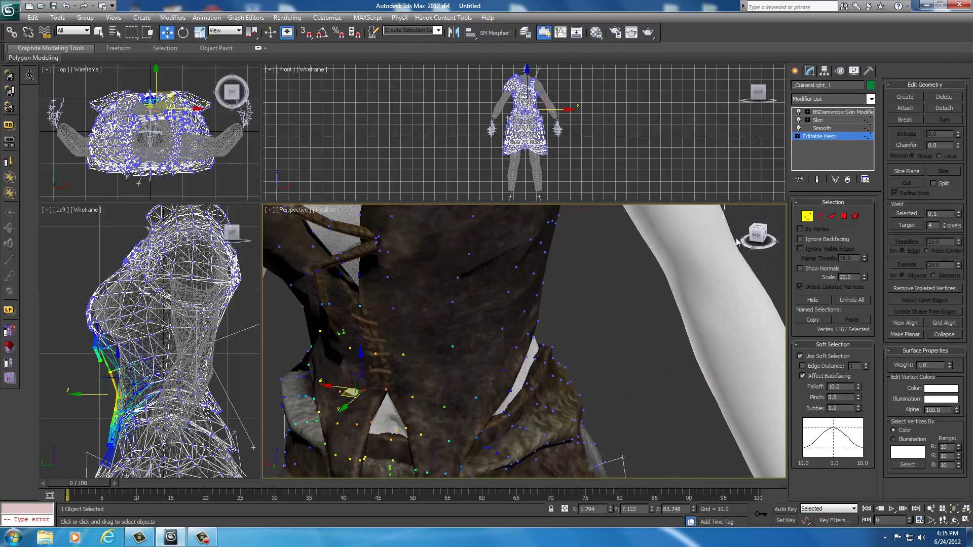
scroll(432, 418, "down", 2)
middle_click_drag(432, 418, 444, 393)
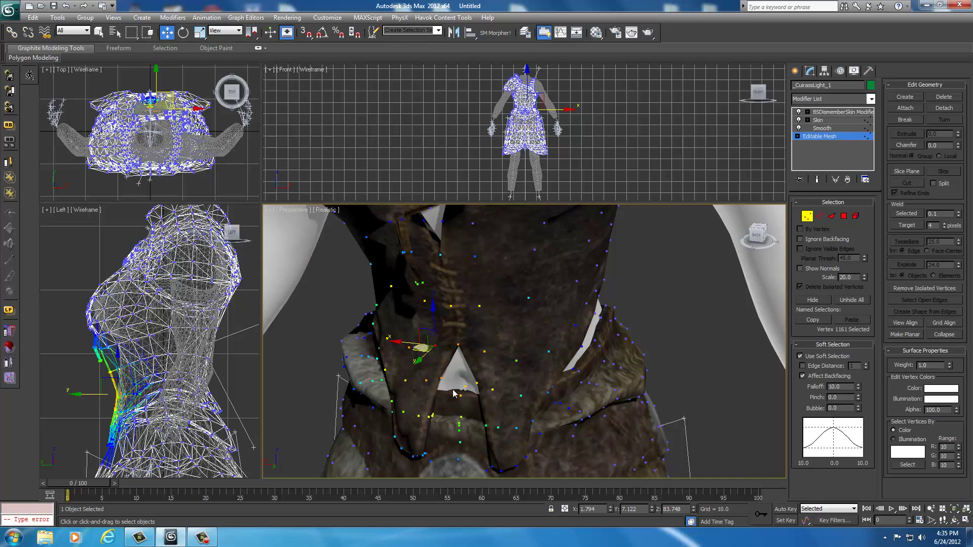
Select the front waist vertices in the side view and move them about 0.2 units forward
left_click(237, 364)
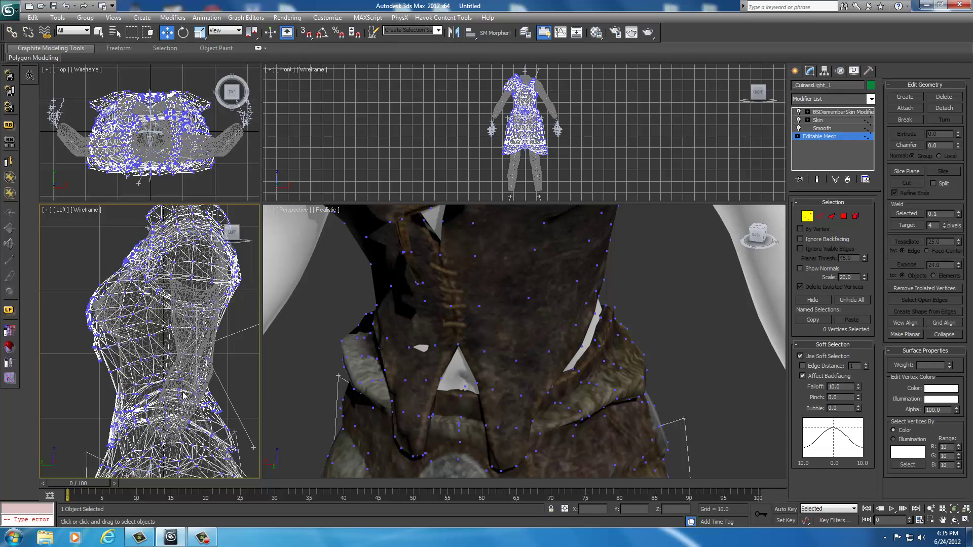
middle_click_drag(146, 399, 158, 322)
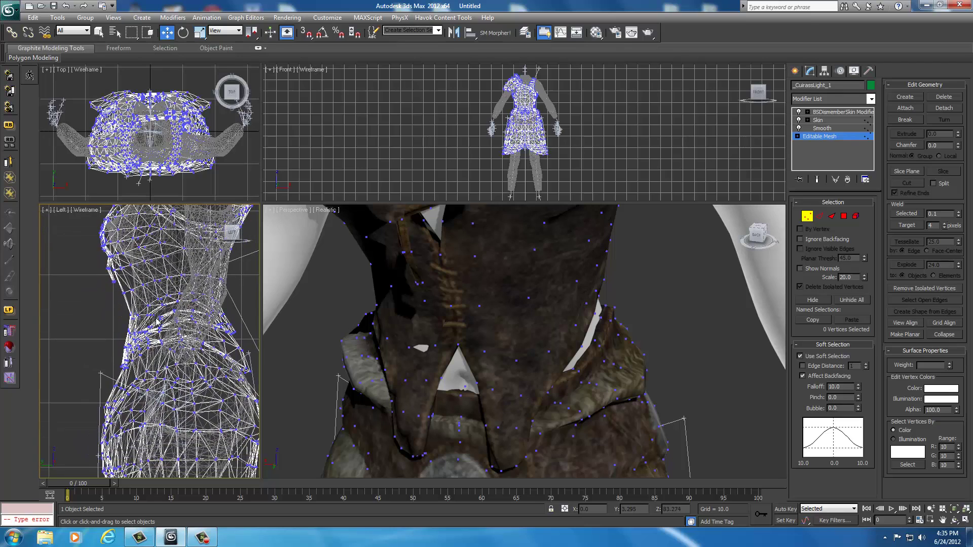
scroll(157, 321, "up", 3)
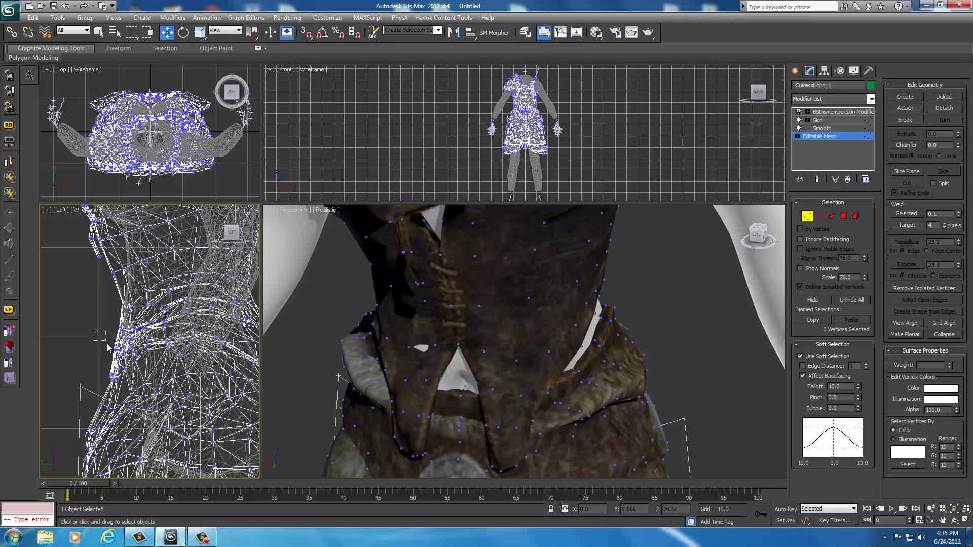
left_click_drag(108, 344, 144, 365)
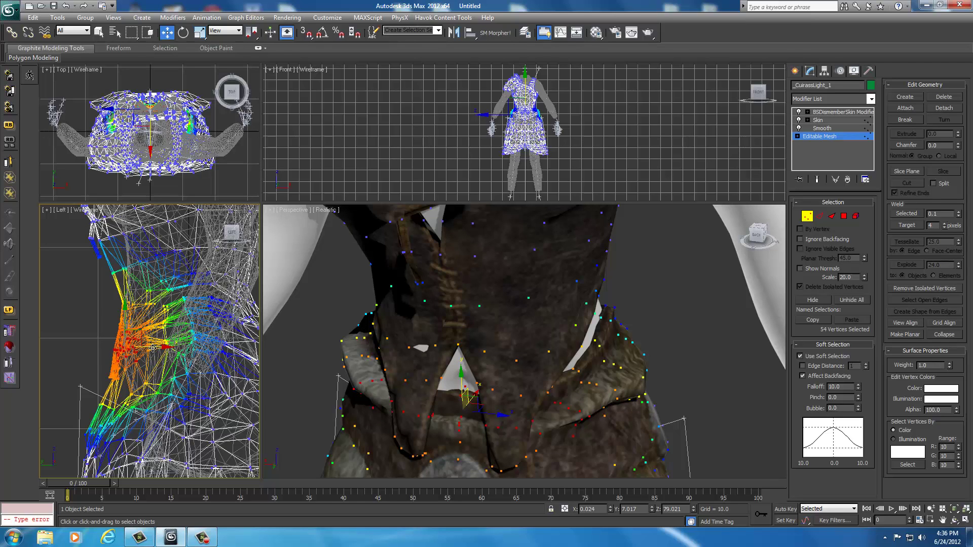
left_click_drag(153, 348, 147, 349)
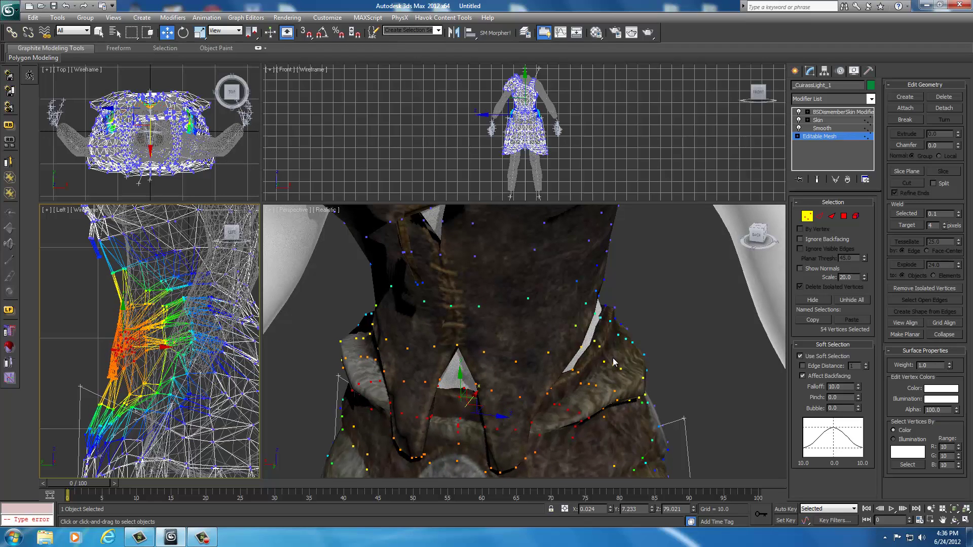
Move a waist vertex beside the gap on the wearer's left side about 0.4 units outward along the X axis
left_click(763, 235)
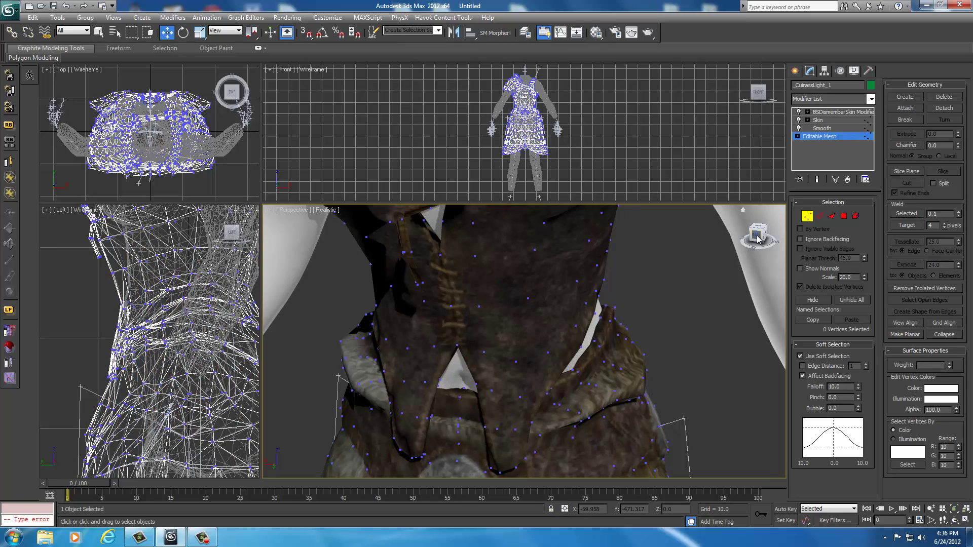
mouse_move(757, 238)
left_mouse_down()
mouse_move(770, 241)
mouse_move(758, 238)
left_mouse_up()
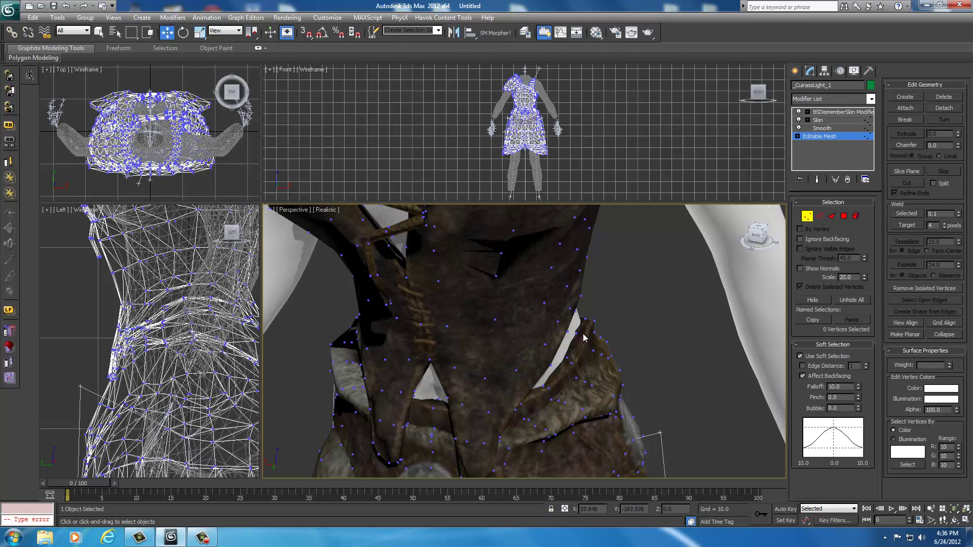
left_click(569, 331)
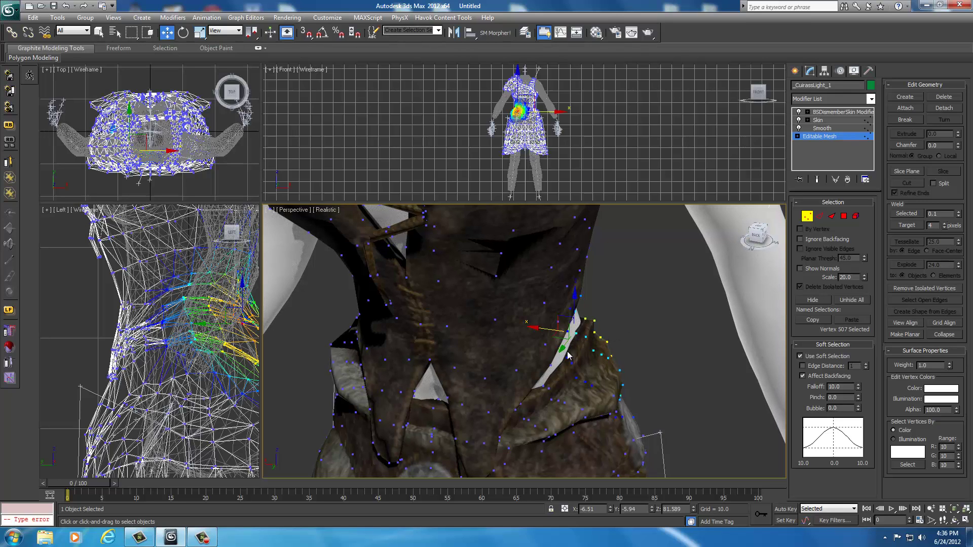
left_click(566, 357)
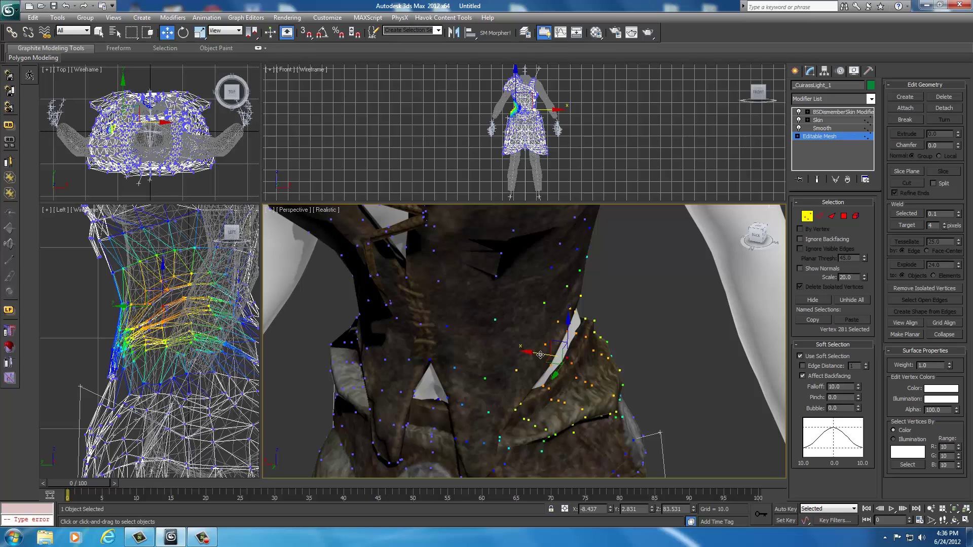
left_click_drag(542, 356, 551, 359)
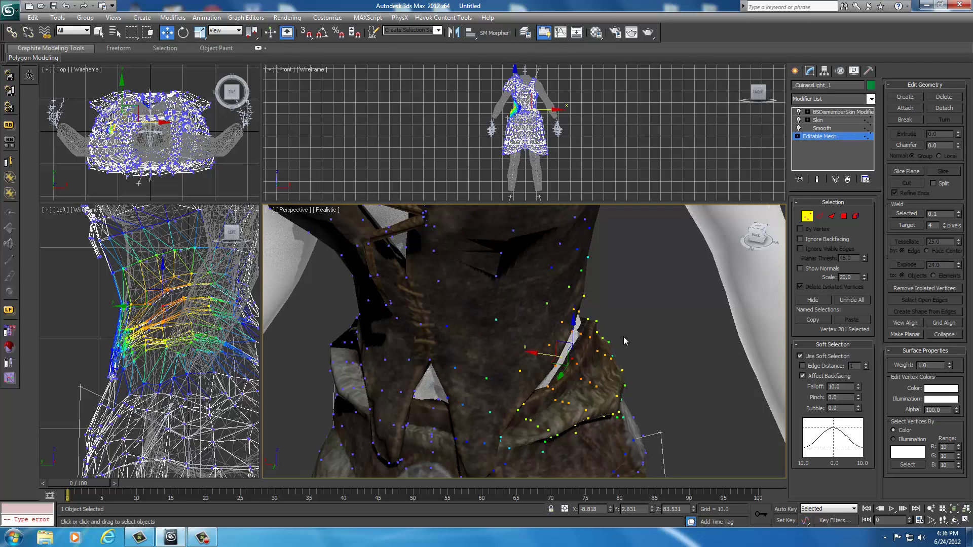
Move the matching waist vertex on the wearer's right side about 0.4 units outward along the X axis
left_click_drag(755, 240, 268, 241)
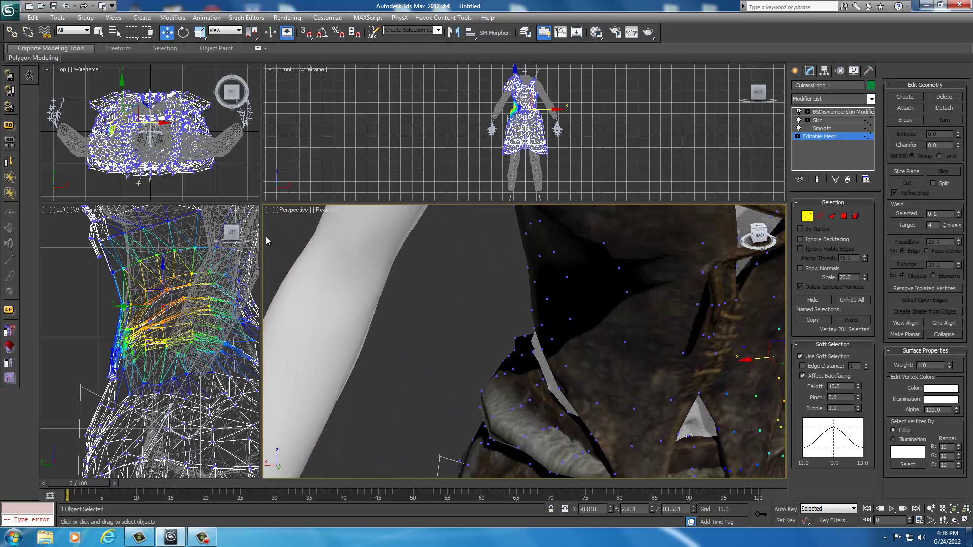
left_click(546, 380)
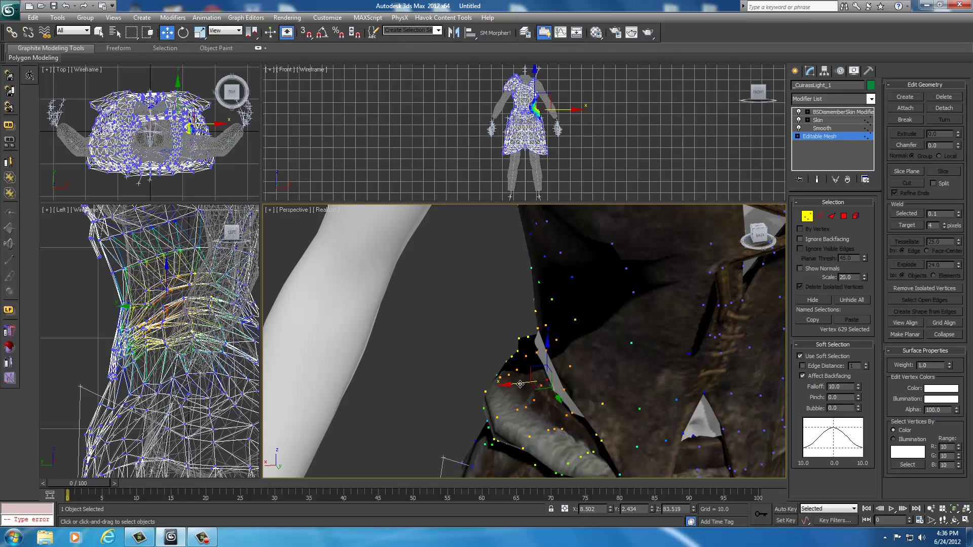
left_click_drag(521, 384, 513, 386)
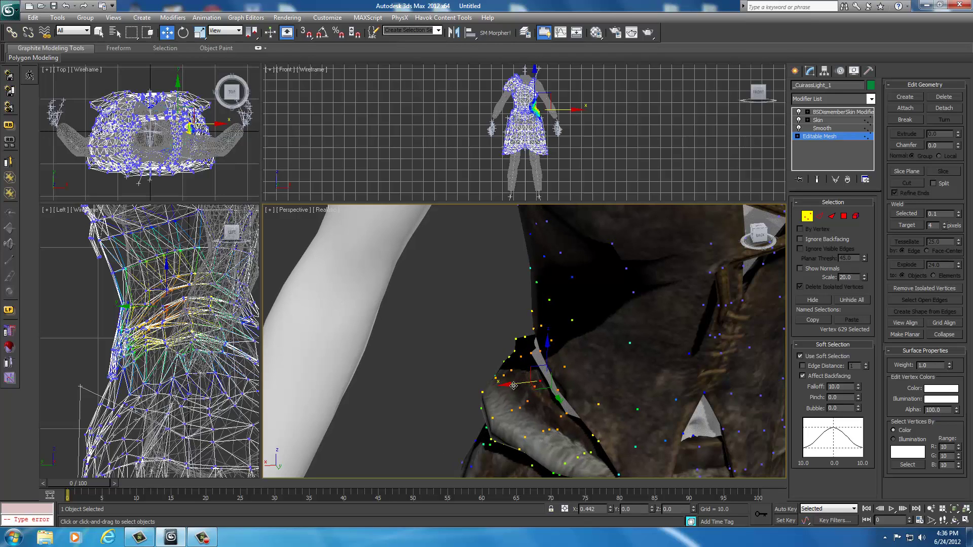
Select the vertices at the back of the waist in the side view and move them about 0.6 units backward
middle_click_drag(571, 378, 438, 248)
scroll(527, 327, "down", 3)
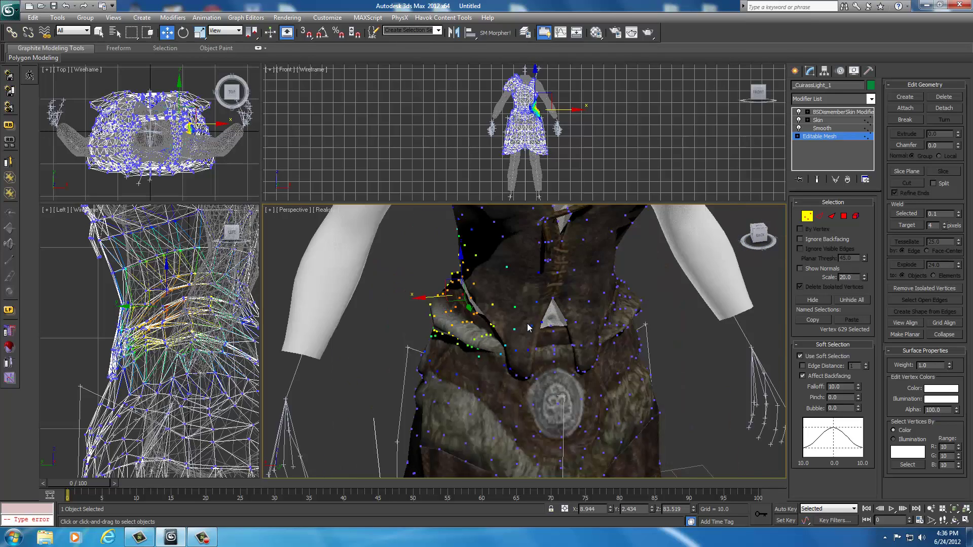
left_click_drag(759, 237, 610, 235)
middle_click_drag(686, 261, 671, 410)
scroll(671, 411, "up", 2)
middle_click_drag(633, 310, 629, 342)
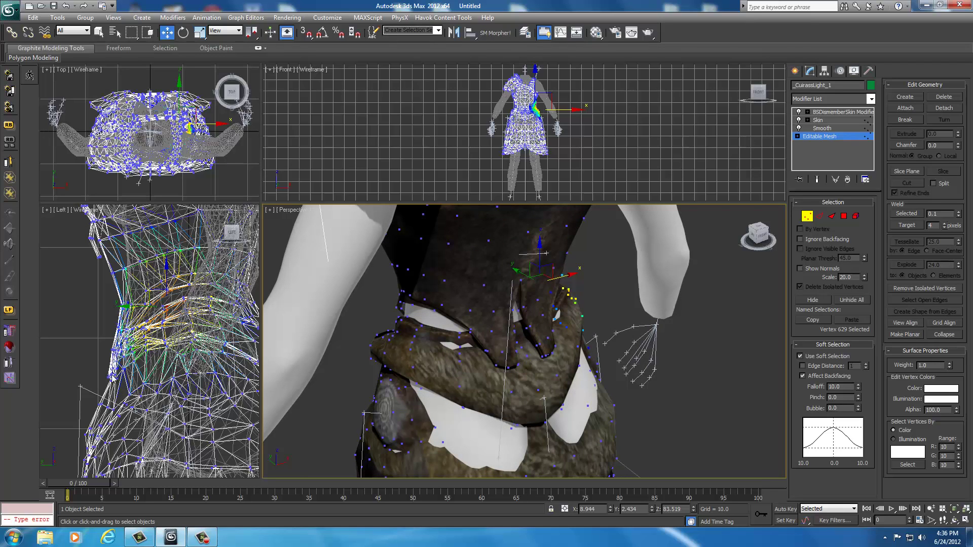
middle_click_drag(177, 416, 104, 409)
left_click(184, 326)
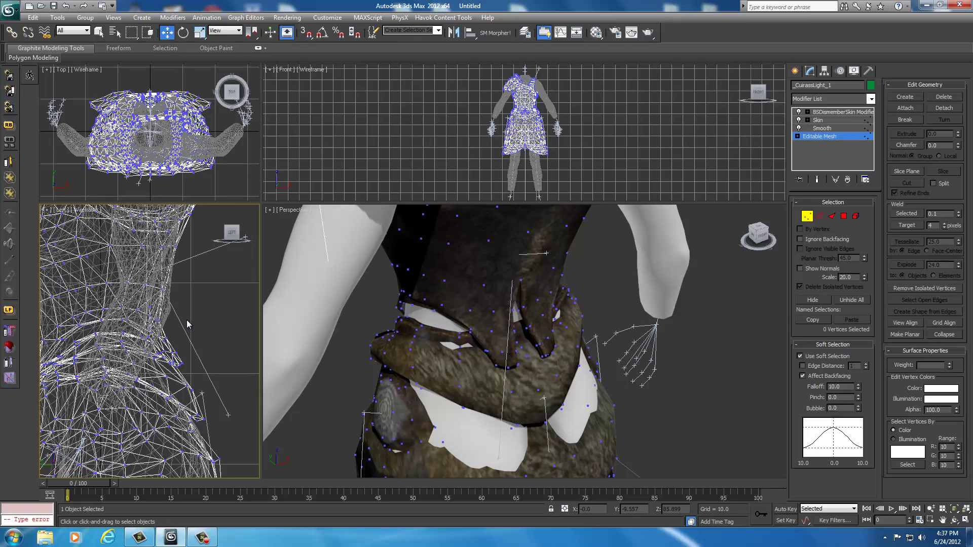
left_click_drag(187, 320, 142, 364)
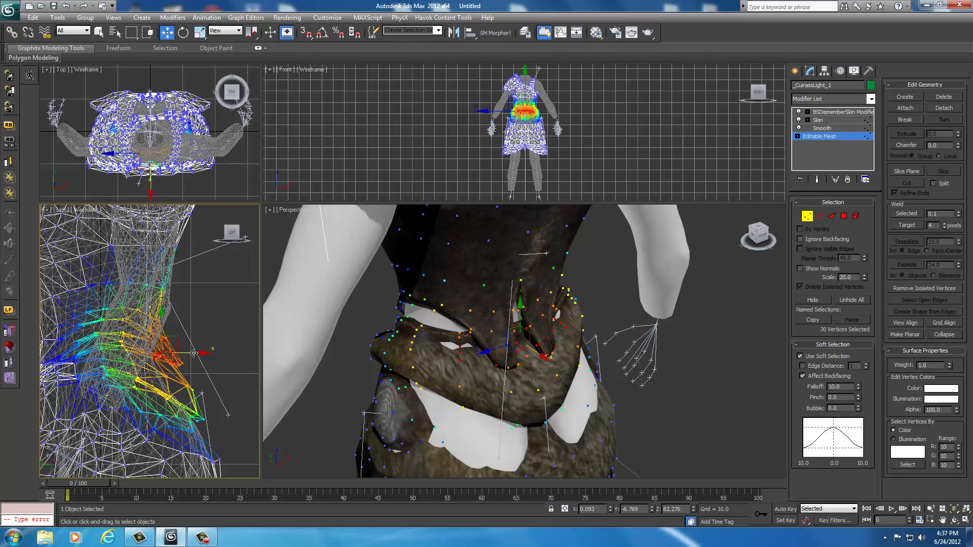
left_click_drag(193, 353, 200, 353)
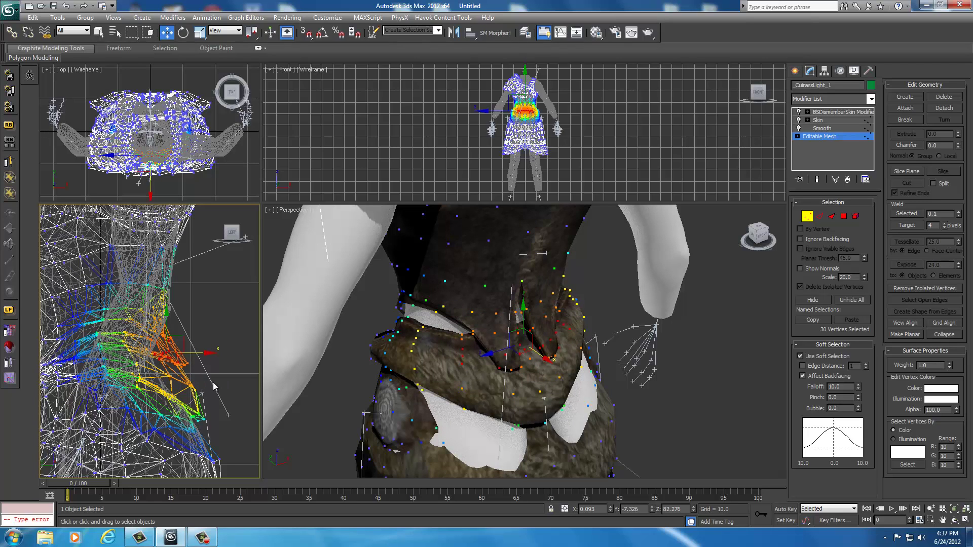
Select the rear hip vertices below the fur wrap and move them about 0.6 units backward to cover the exposed skin
middle_click_drag(214, 387, 214, 349)
left_click(213, 349)
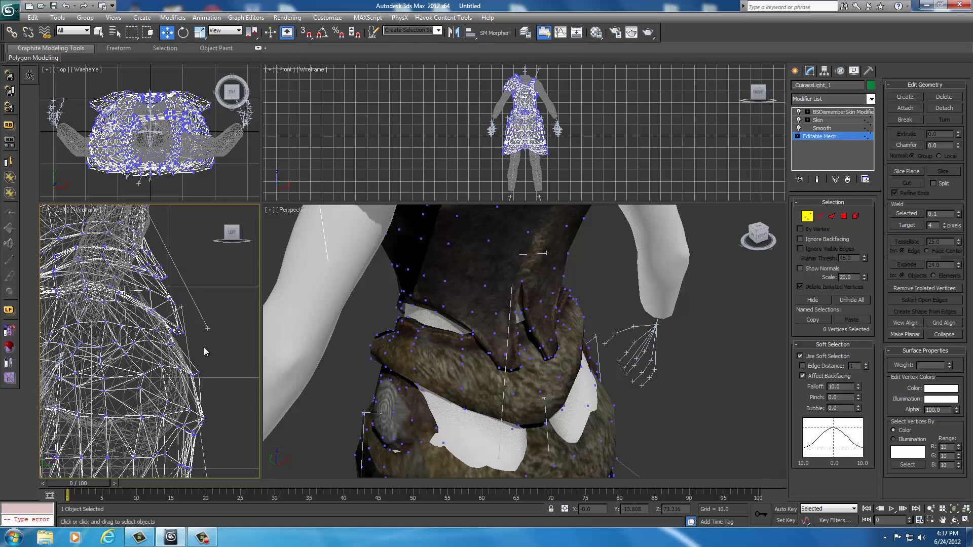
scroll(205, 351, "up", 2)
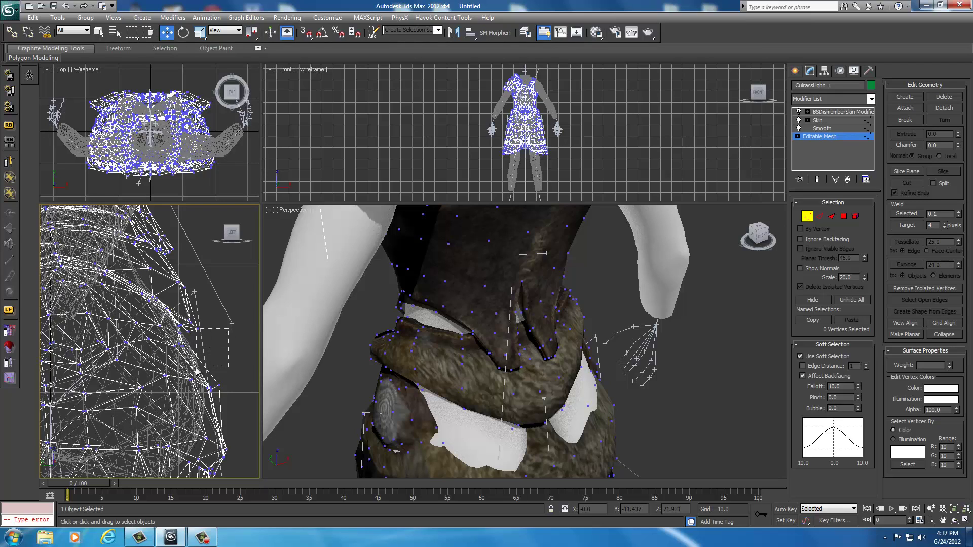
left_click_drag(196, 369, 150, 395)
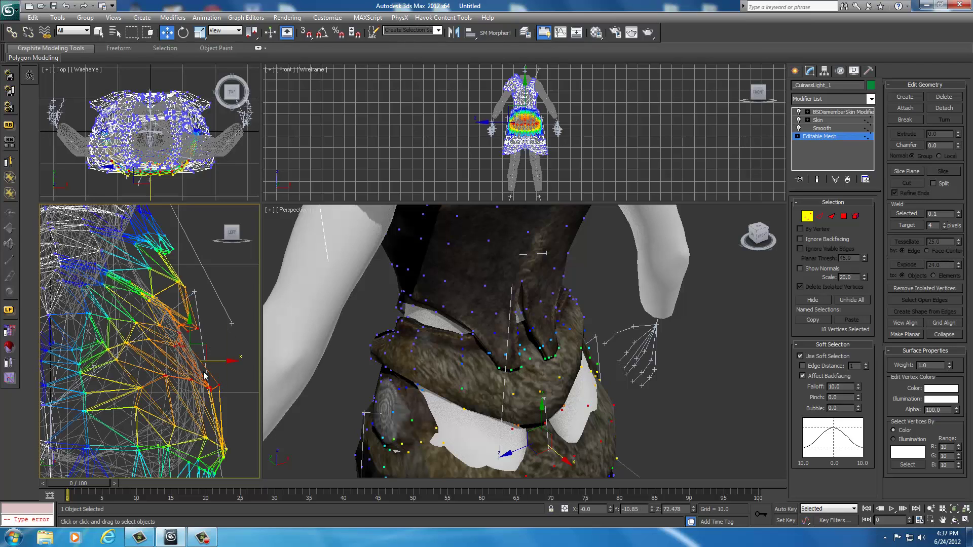
left_click_drag(215, 362, 225, 368)
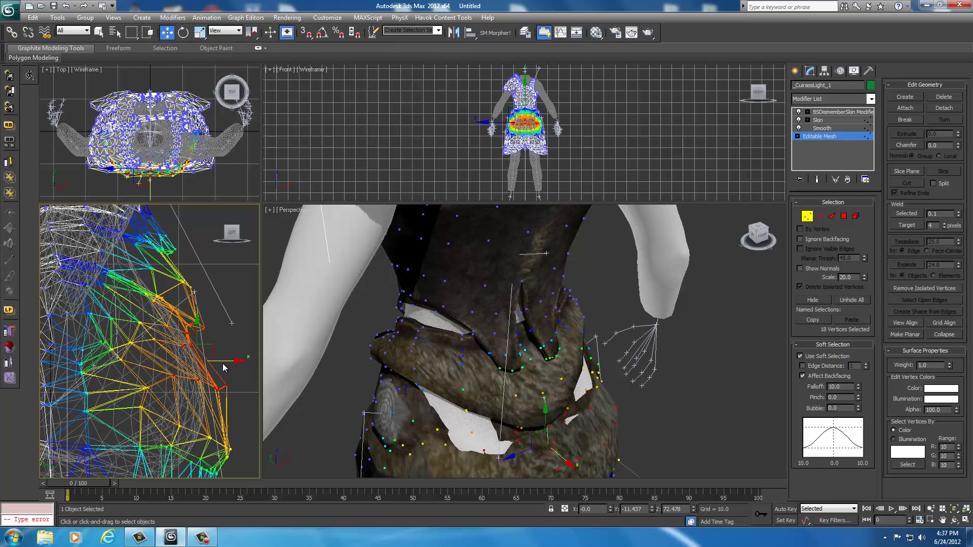
Select the vertices around the lower edge of the fur wrap at the back and move them slightly backward
left_click(221, 330)
left_click_drag(207, 296, 152, 351)
left_click_drag(208, 323, 221, 324)
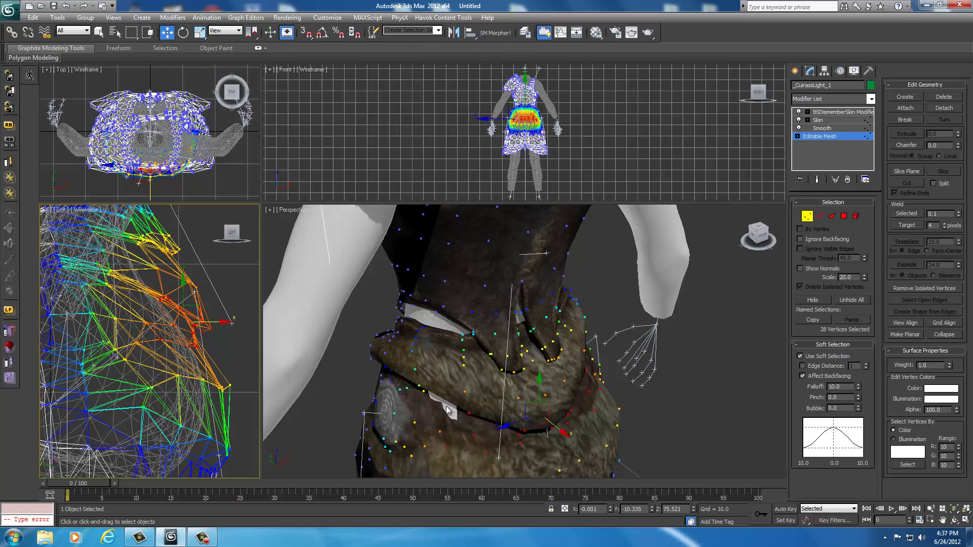
Move a vertex at the fur wrap's lower edge on the wearer's left rear hip about 0.3 units outward and 0.4 backward
middle_click_drag(446, 408, 489, 366)
scroll(461, 315, "up", 3)
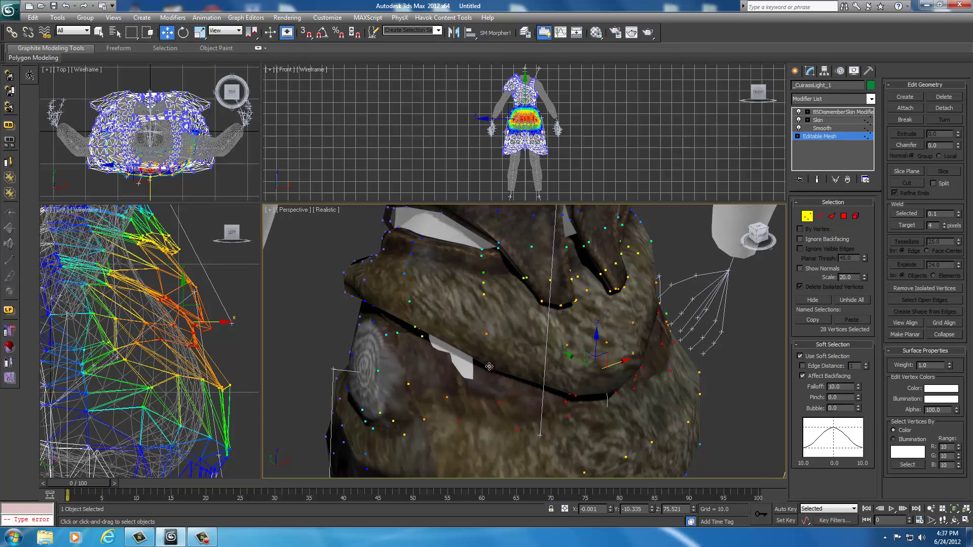
left_click(489, 366)
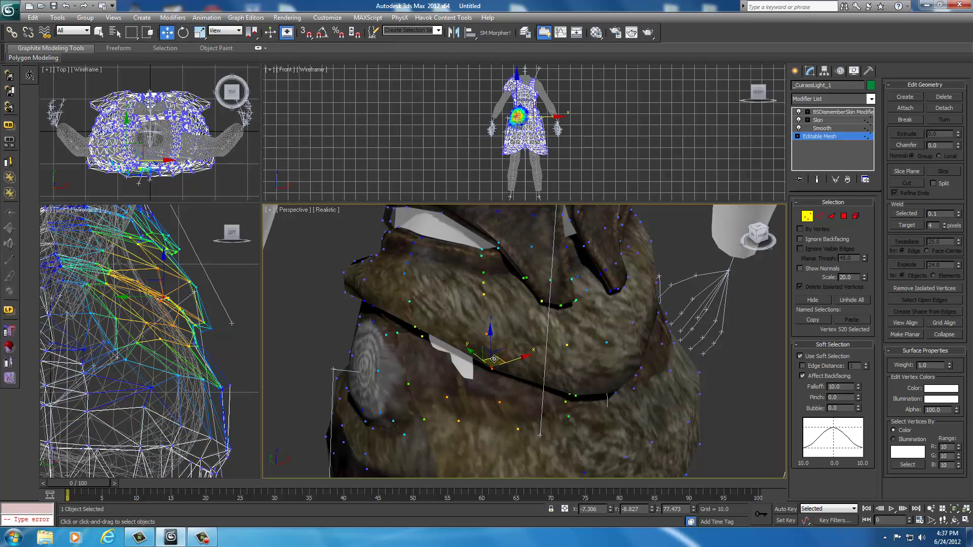
left_click_drag(494, 362, 493, 363)
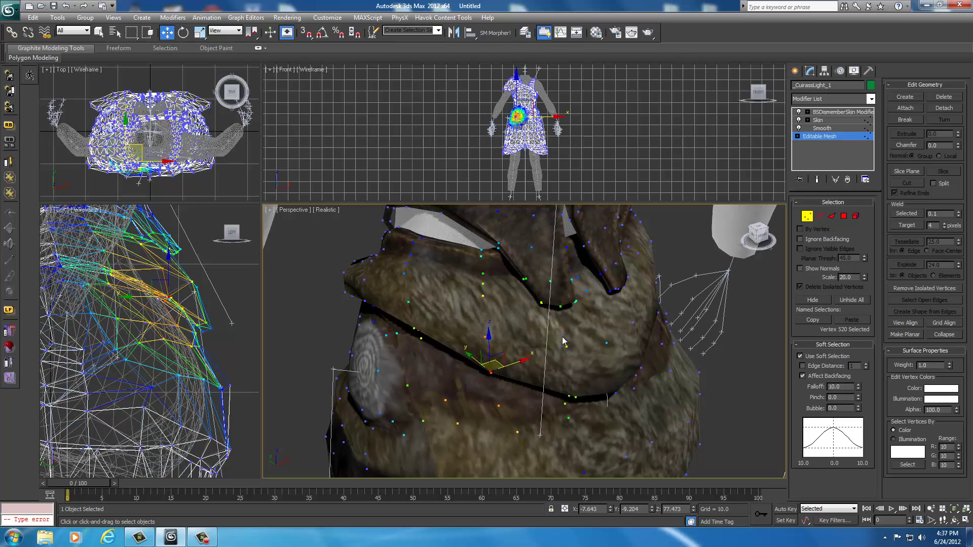
left_click_drag(757, 237, 700, 243)
scroll(503, 328, "up", 8)
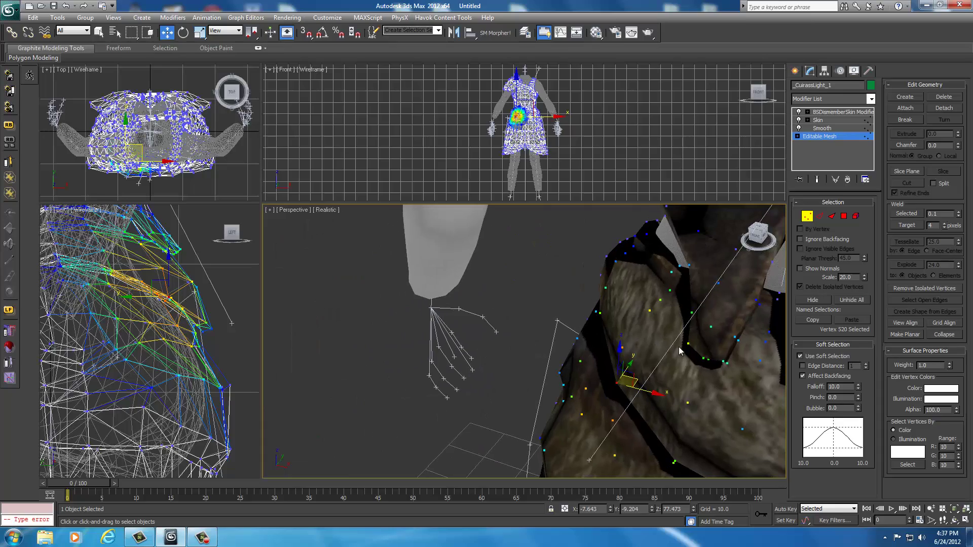